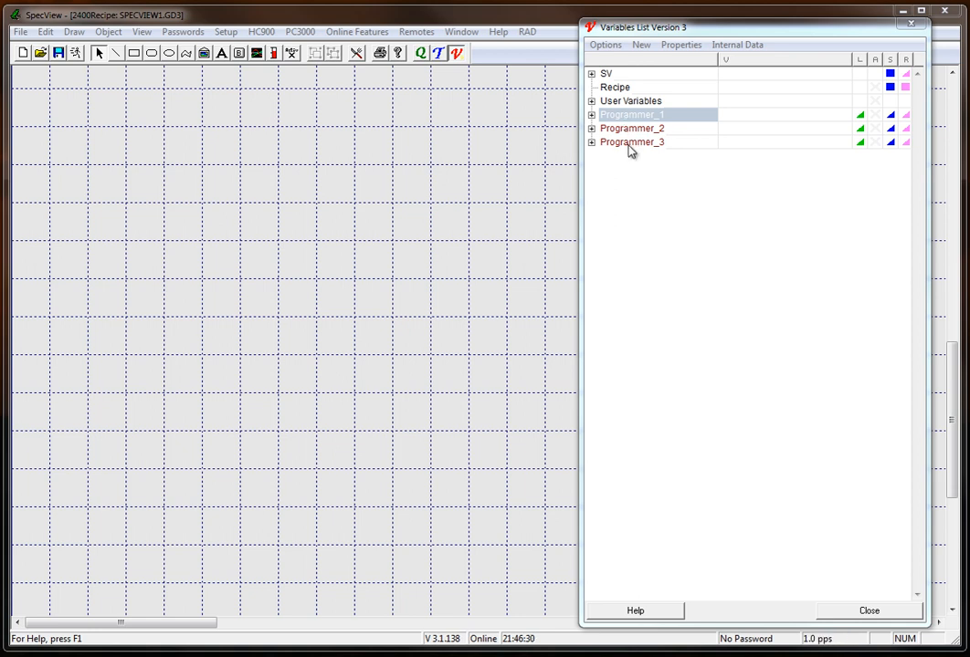
Set the variables list to include the parameter name with placed variables.
click(605, 44)
mouse_move(618, 69)
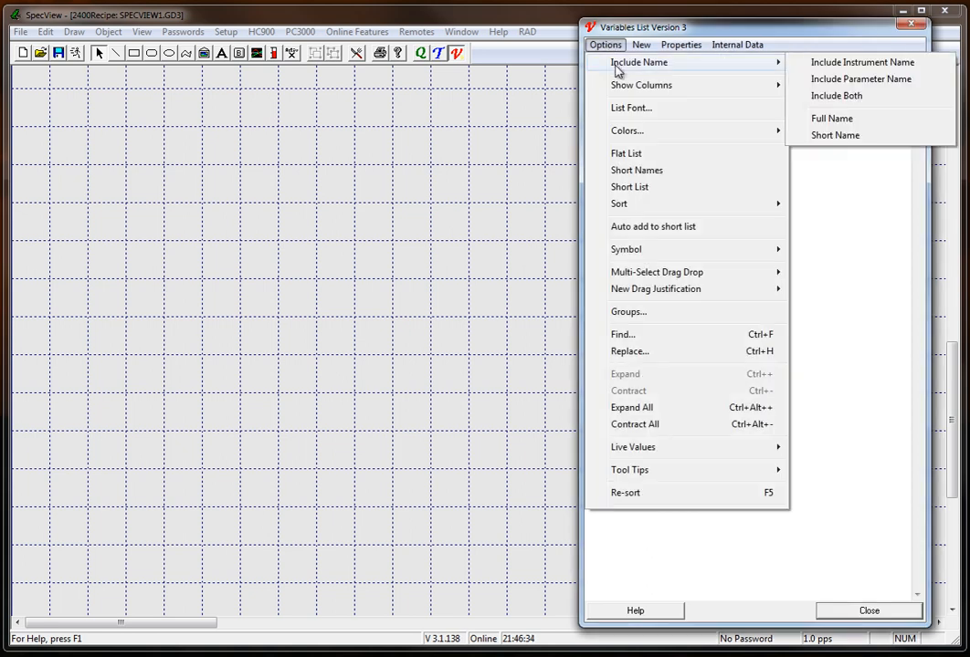
click(815, 81)
Place Programmer_1's Ptn 0 Step 0 SV and Ptn 0 Step 0 Time on the screen as a vertical labelled pair.
click(591, 114)
click(613, 431)
scroll(640, 433, down, 8)
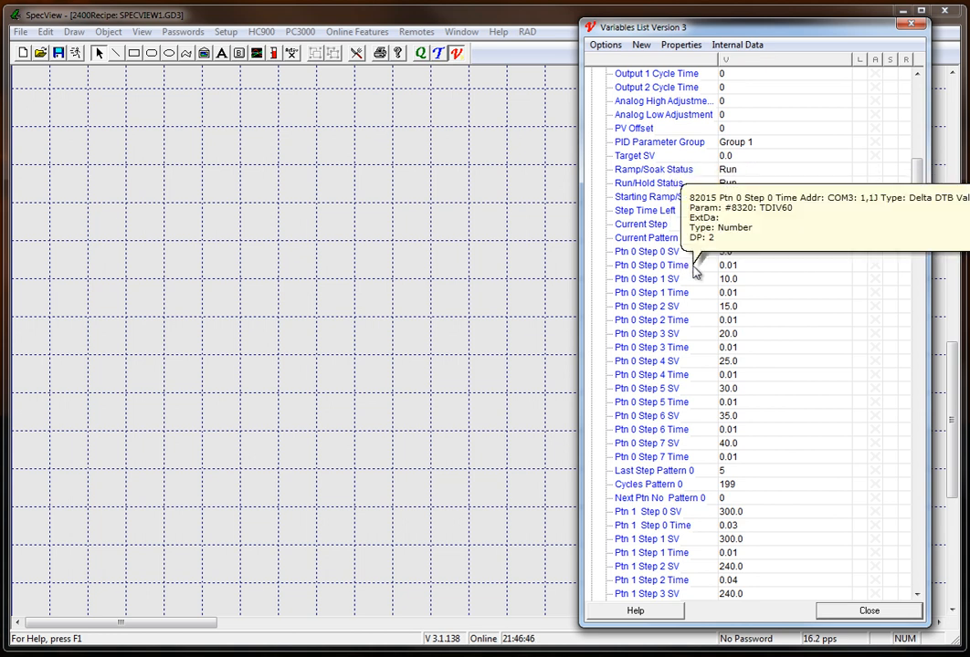
click(735, 256)
click(715, 266)
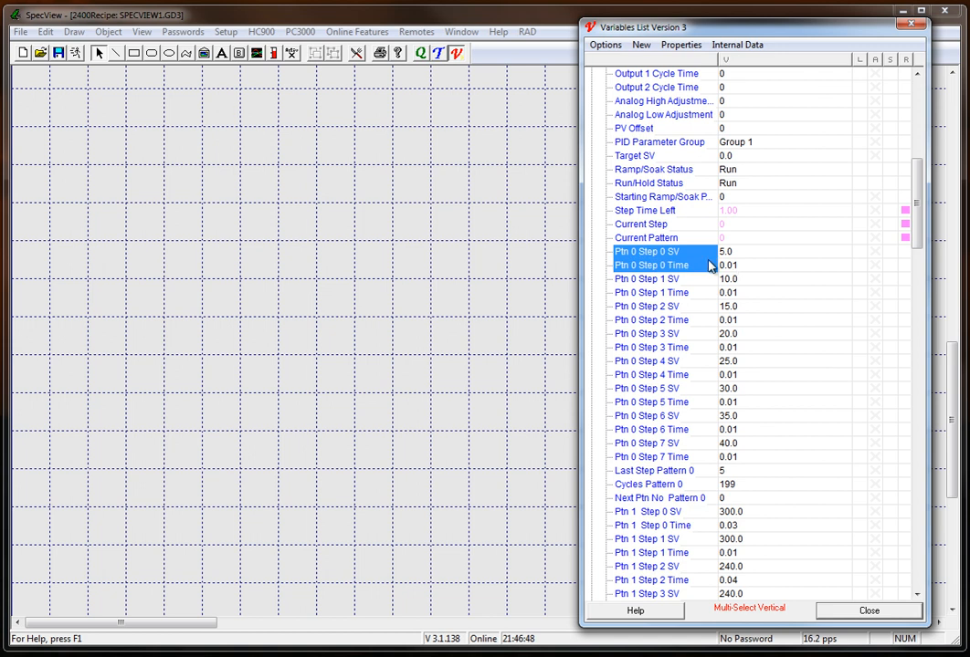
drag(703, 259, 226, 276)
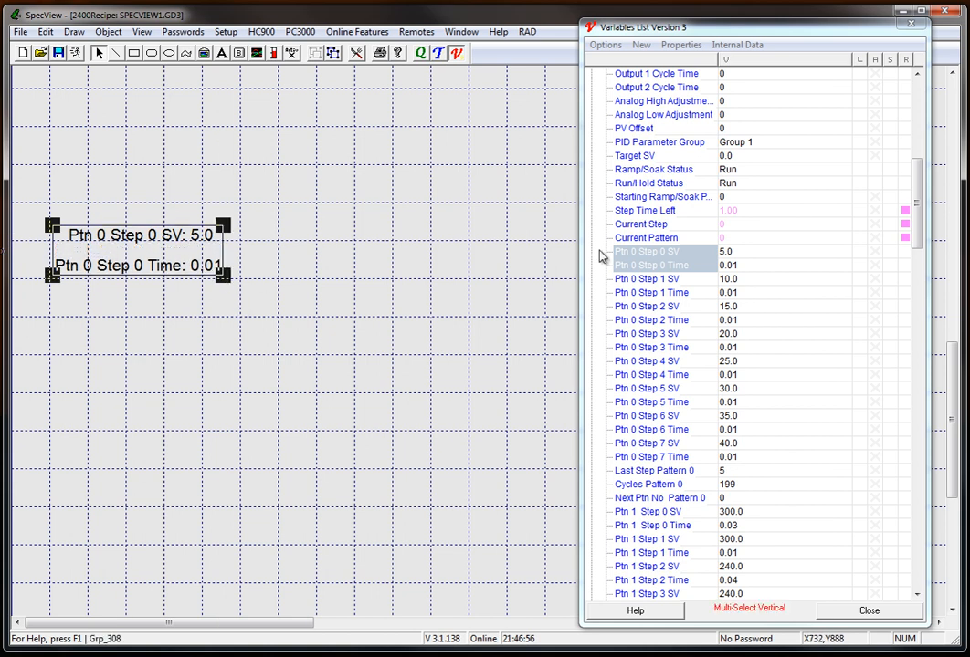
Discard a trial placement of the Ptn 0 Step 1 variables and turn off the inclusion of parameter names.
drag(673, 280, 426, 312)
key(Delete)
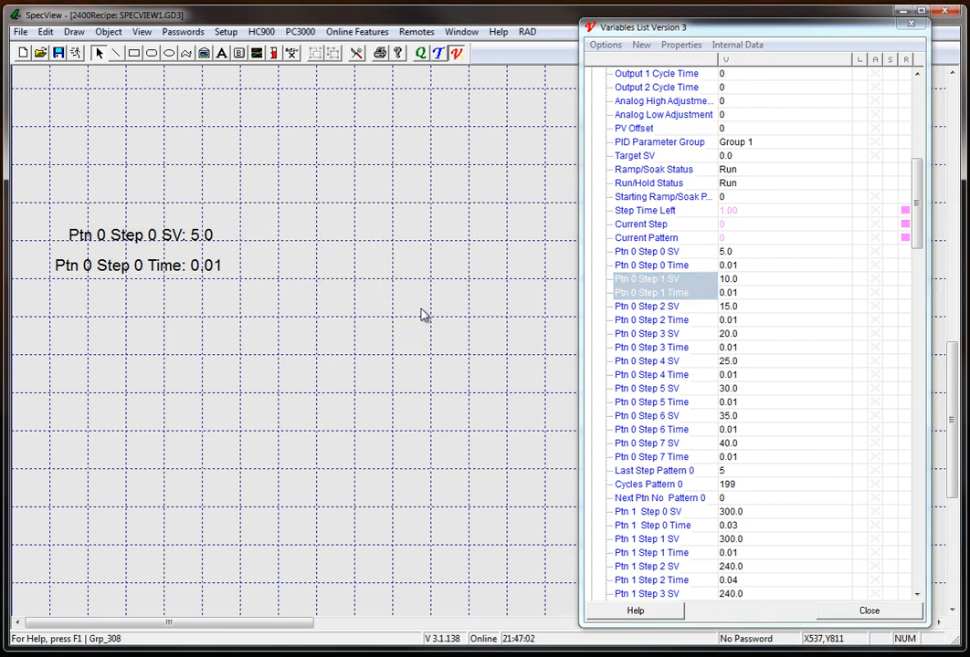
click(605, 43)
mouse_move(624, 68)
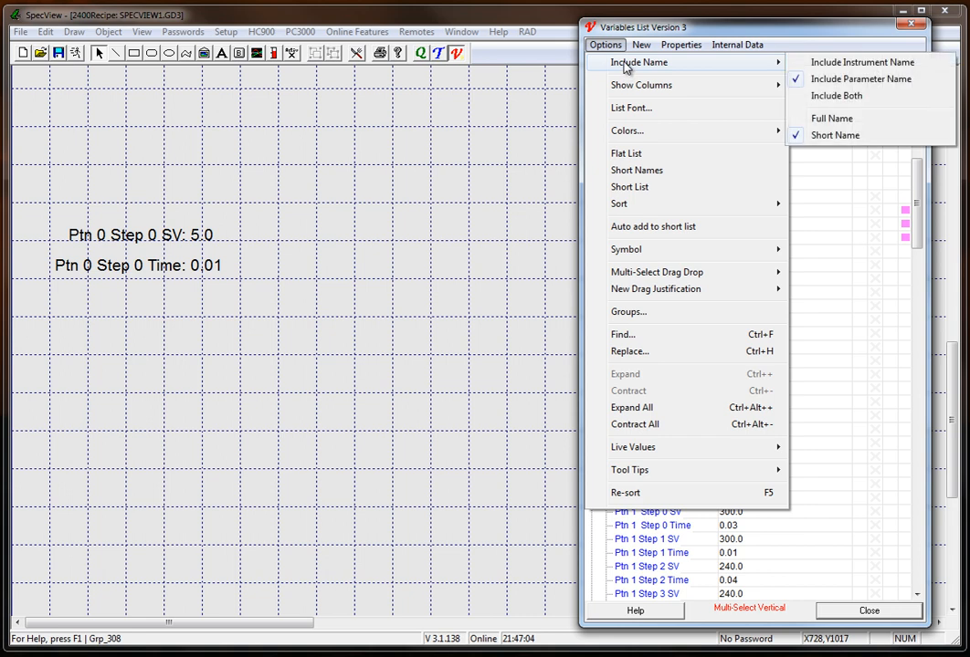
click(827, 79)
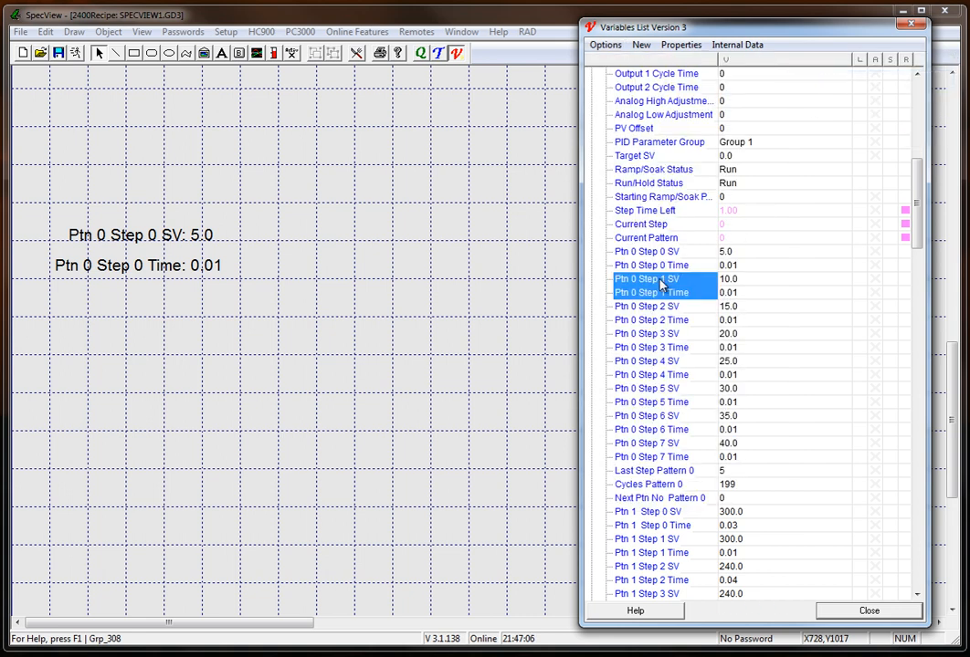
Place the Ptn 0 Step 1 and Step 2 SV and Time values in columns beside Step 0 and align their rows.
mouse_move(658, 279)
mouse_down()
mouse_move(376, 231)
mouse_move(268, 245)
mouse_move(278, 244)
mouse_up()
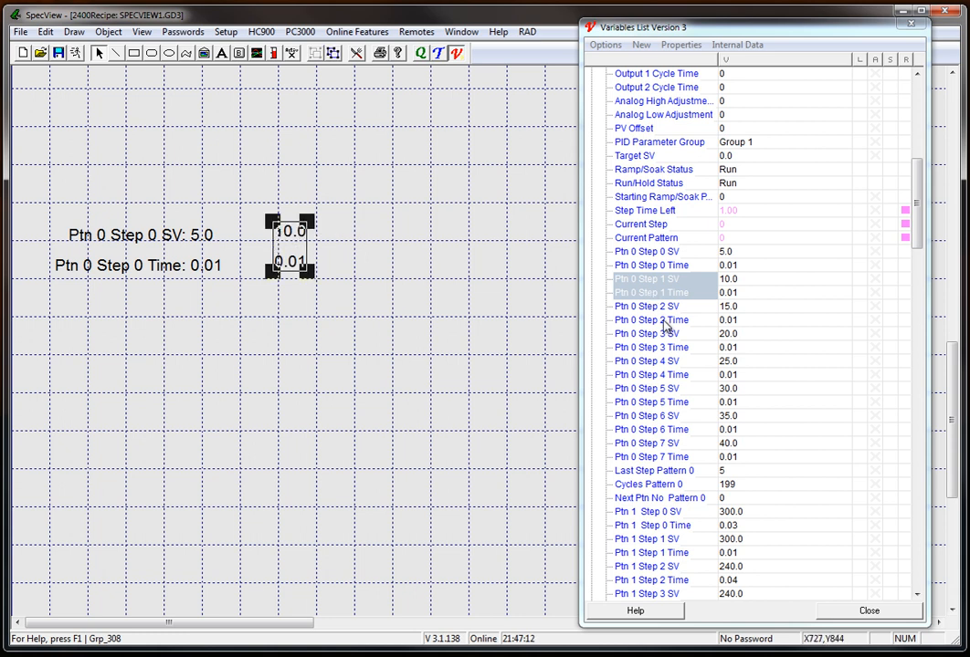
drag(666, 307, 393, 246)
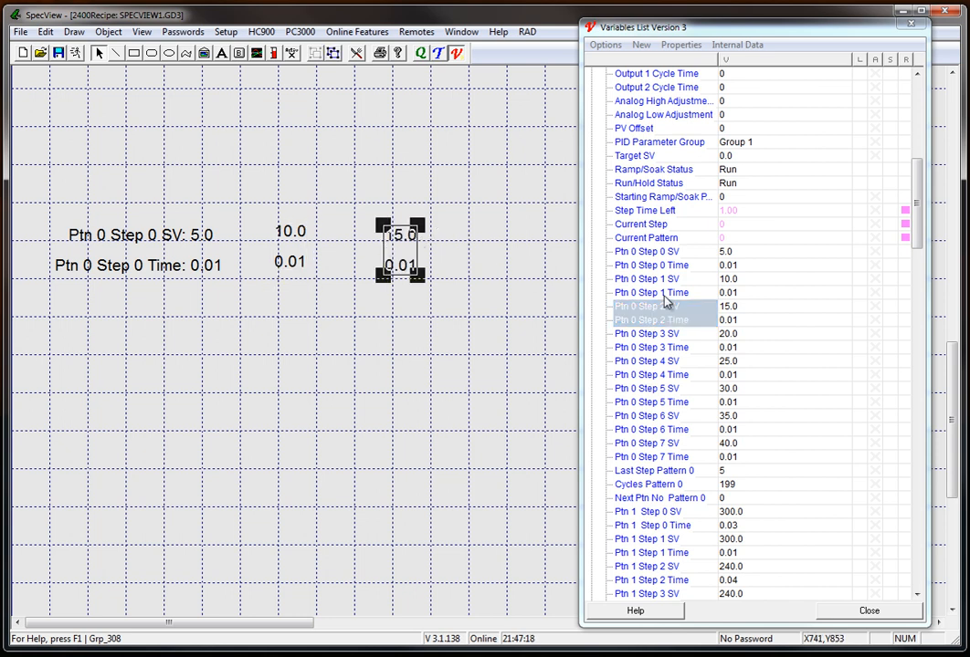
click(300, 241)
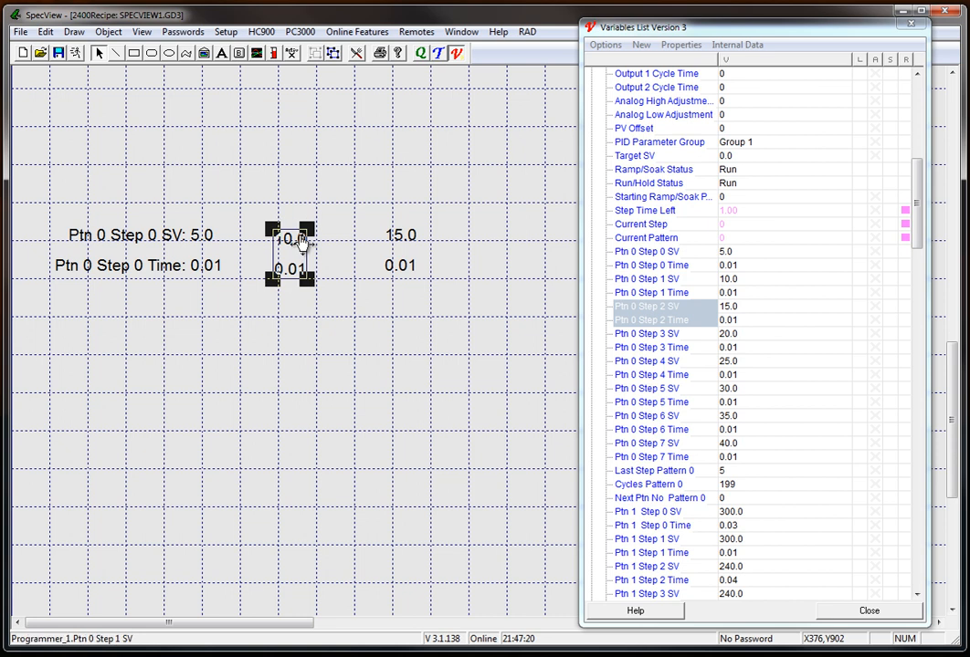
click(297, 164)
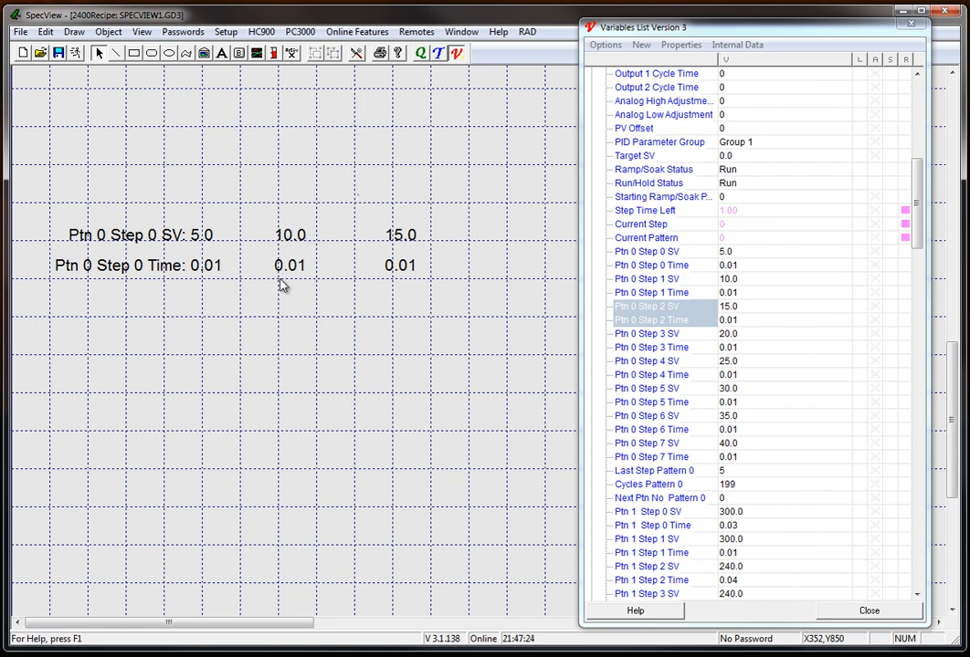
Ungroup the three SV and Time pairs into individual objects.
click(409, 274)
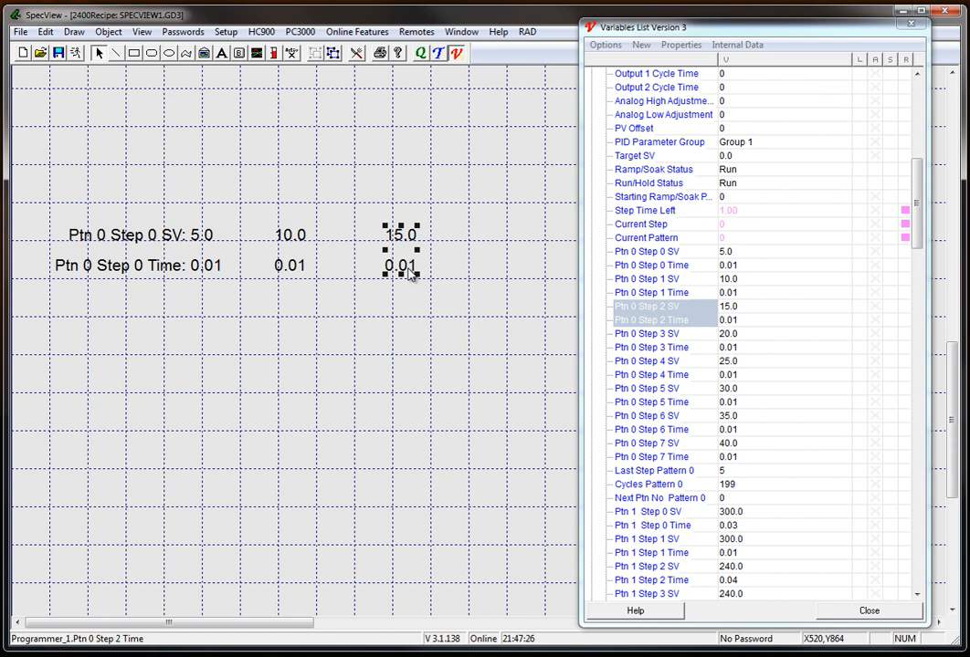
click(291, 244)
click(202, 235)
click(202, 238)
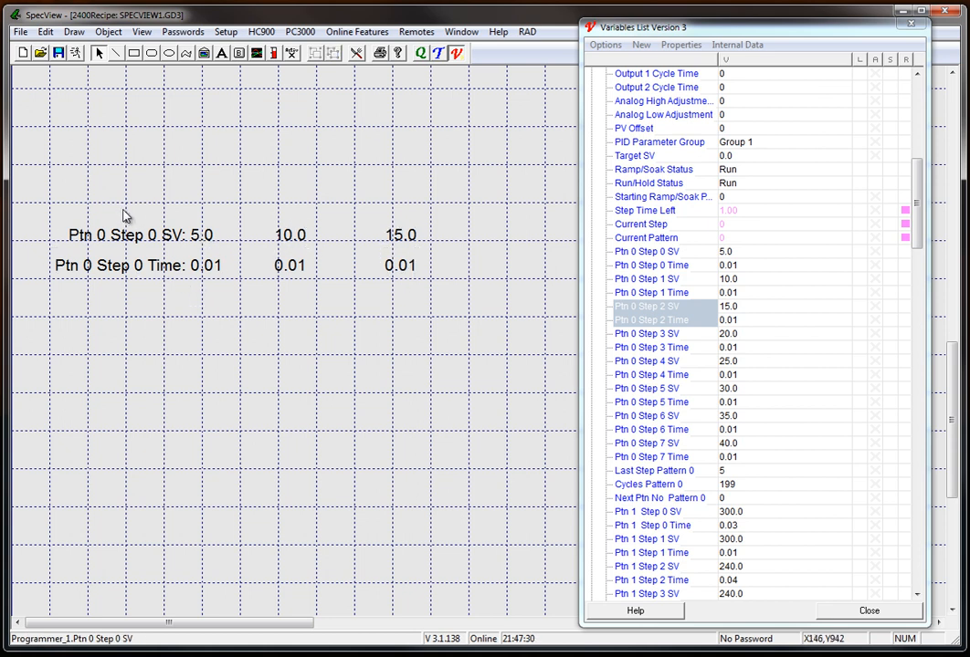
Move the Ptn 0 Step 0 SV and Time labels together away from their values, keeping them level with the value rows.
click(88, 267)
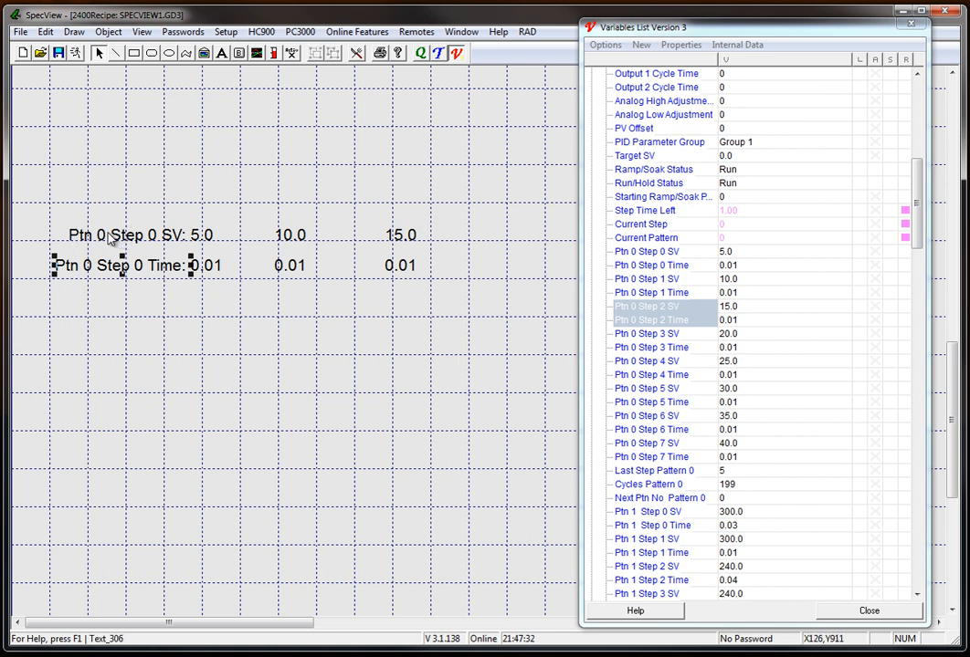
shift+click(144, 236)
drag(144, 236, 109, 232)
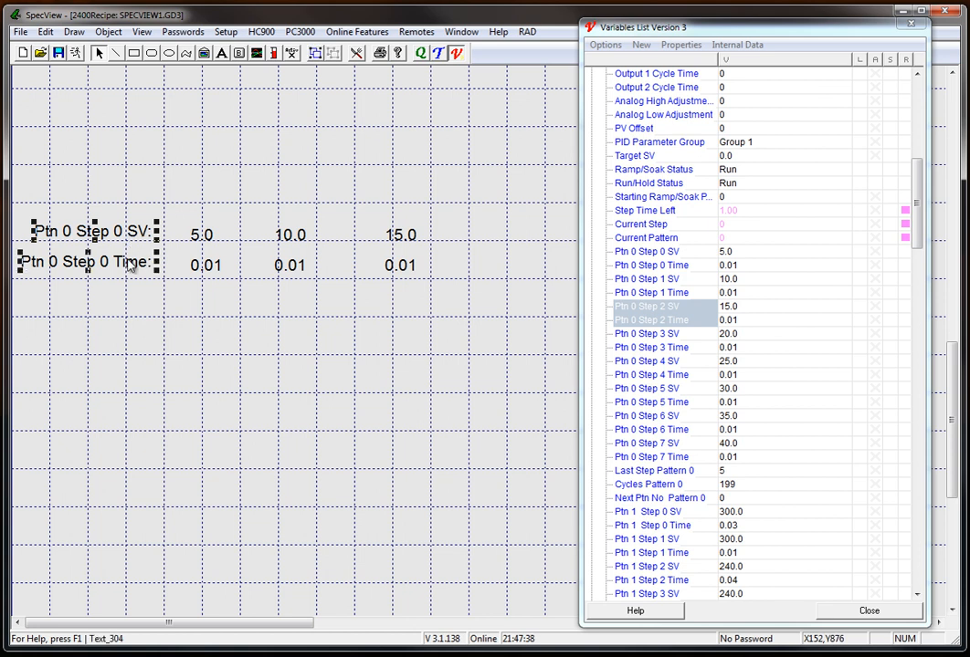
click(236, 309)
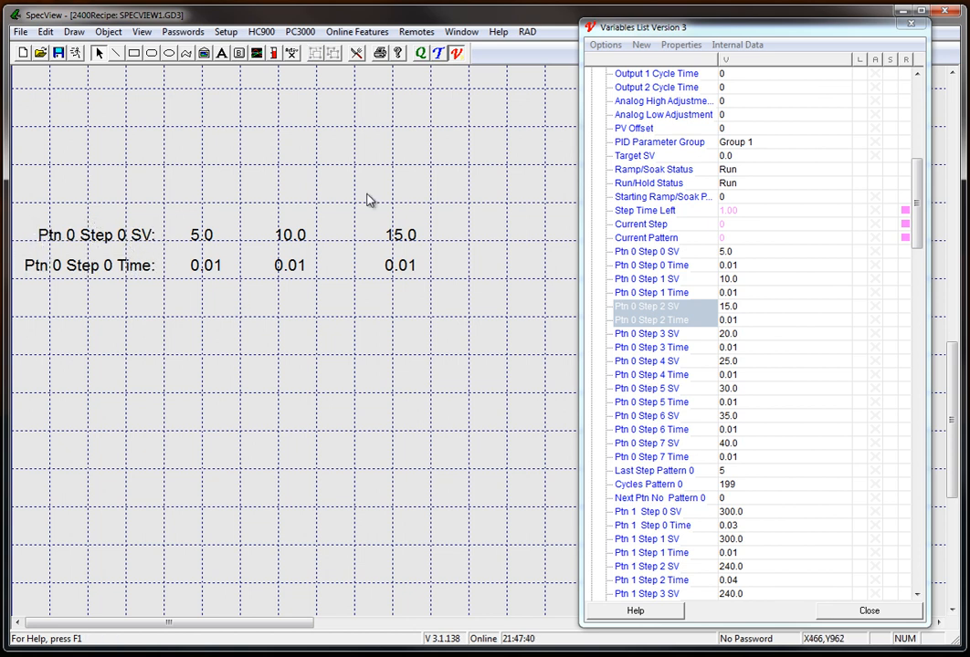
Add the text heading "Seg1" above the Step 0 value column.
click(221, 53)
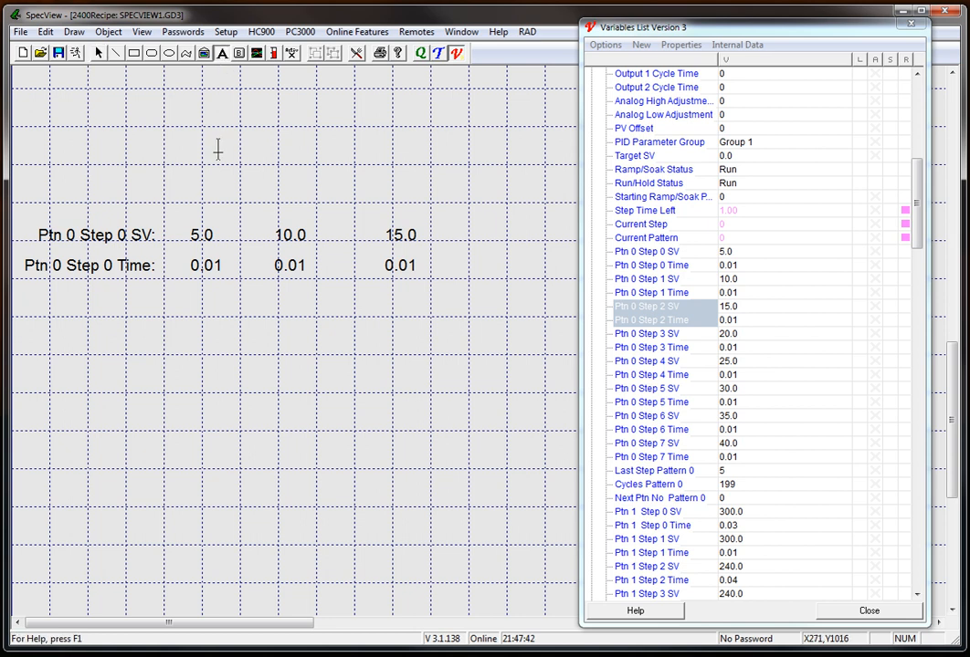
click(194, 203)
text(Seg)
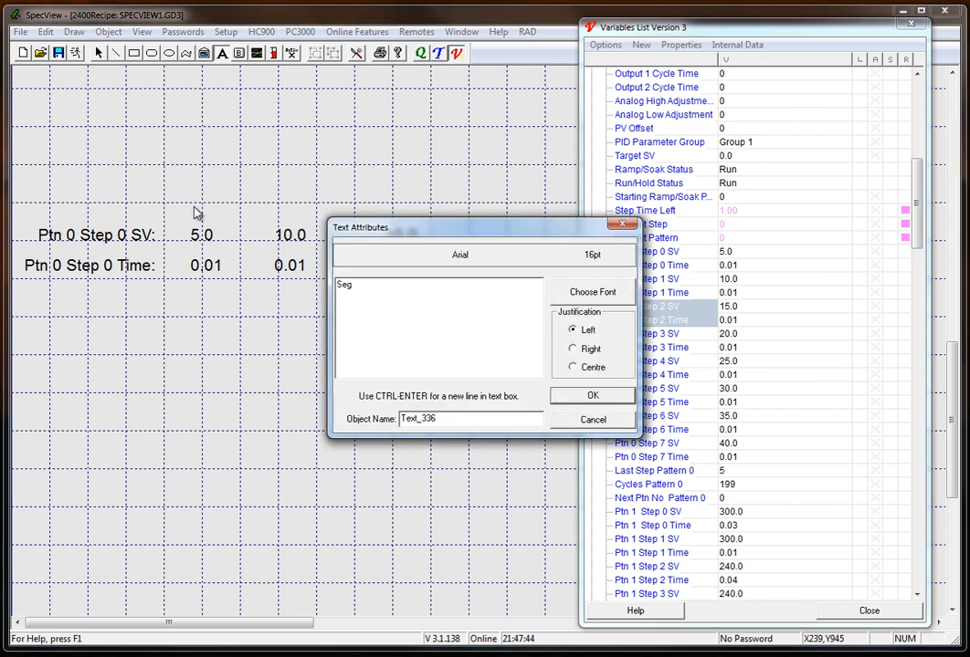
text(1)
key(Return)
key(Escape)
Copy the Seg1 heading above the other two value columns and change the copies to Seg2 and Seg3.
drag(218, 203, 399, 209)
click(288, 205)
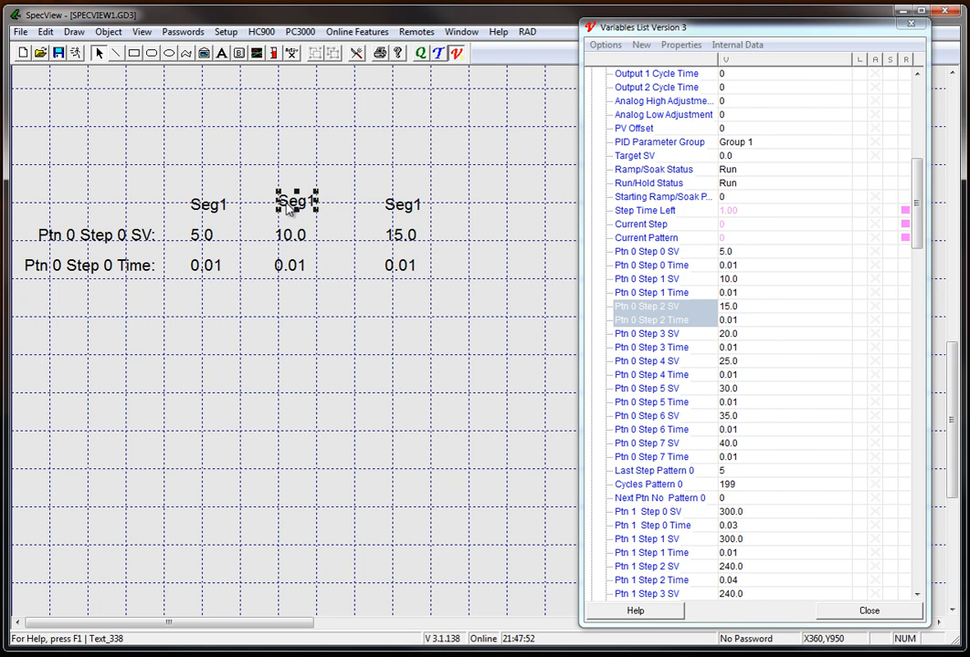
double_click(311, 205)
click(365, 286)
key(Return)
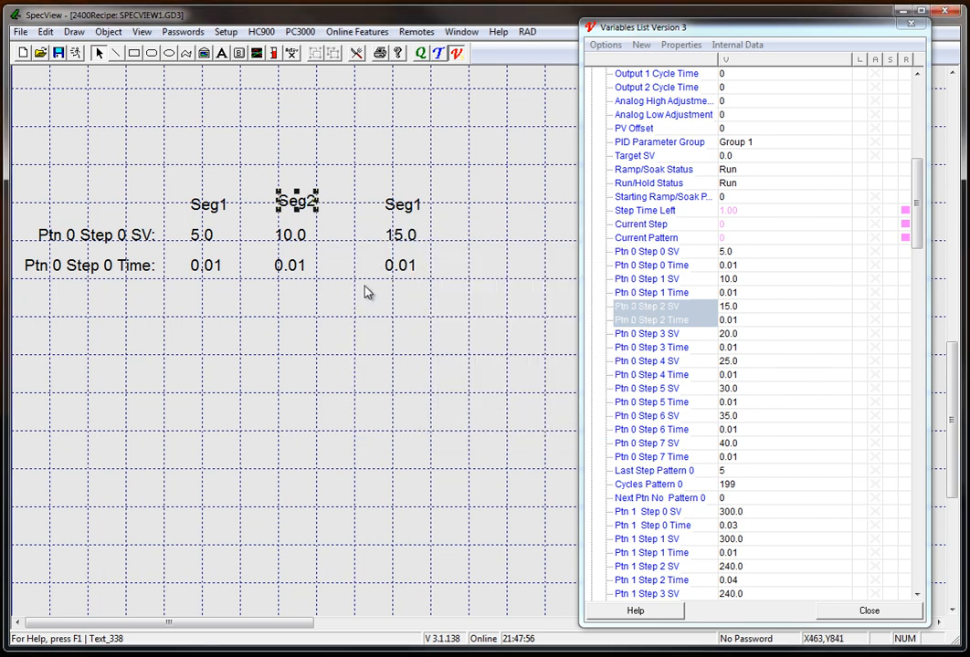
double_click(402, 207)
click(393, 290)
key(BackSpace)
text(3)
key(Return)
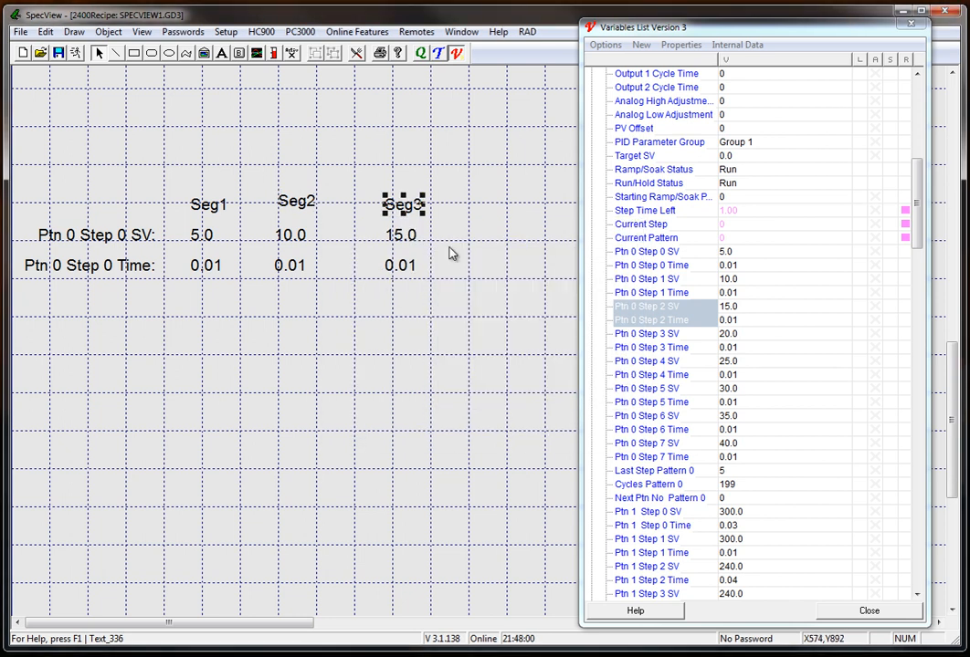
Align the Seg2 and Seg3 headings with their columns and the Seg1 heading, and save the screen.
drag(306, 210, 303, 213)
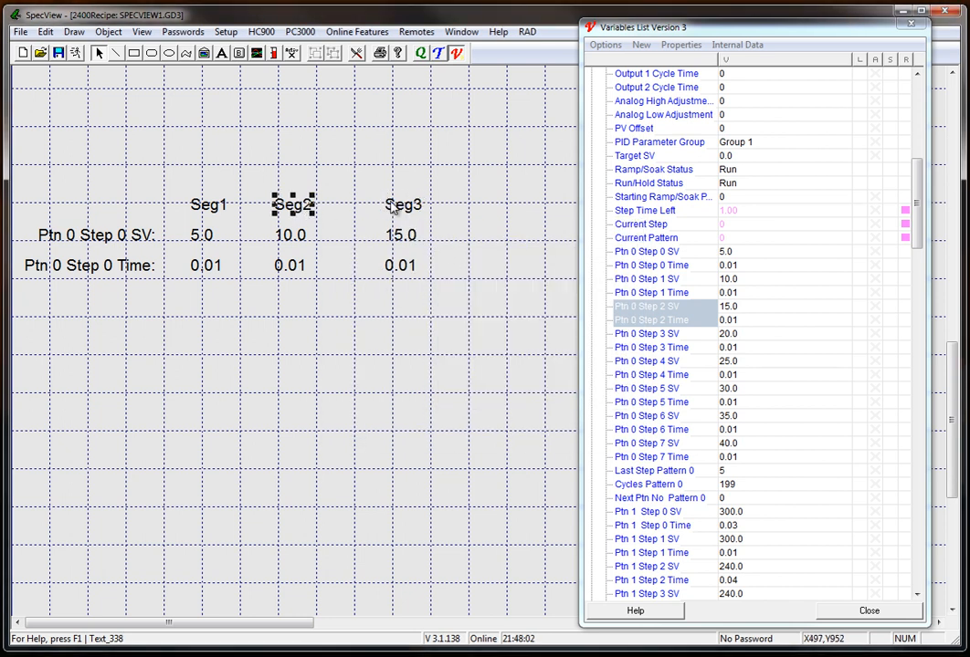
click(400, 208)
click(58, 53)
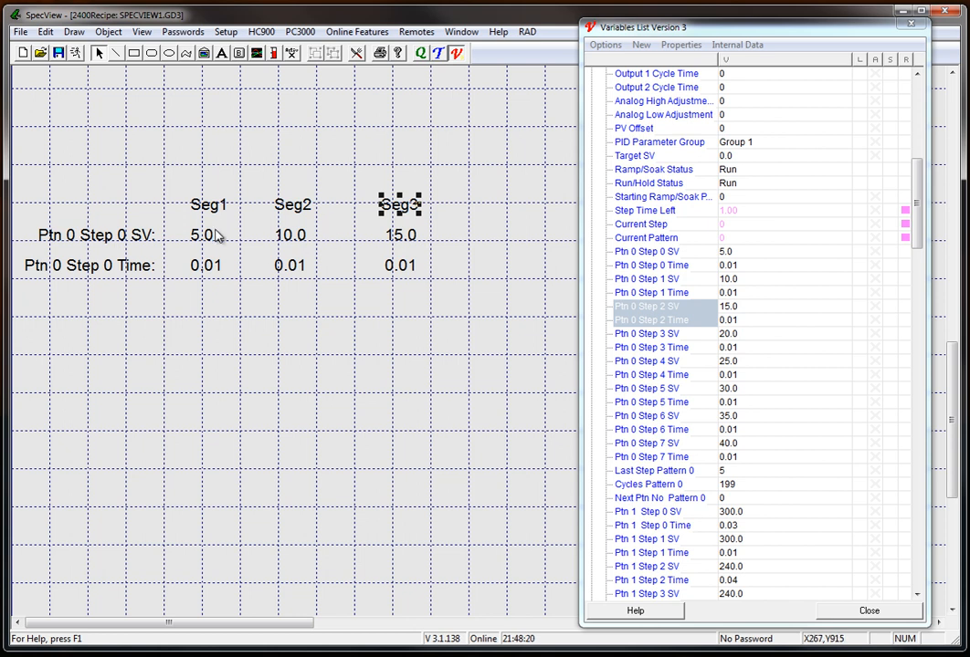
Mark all six SV and Time values in the Seg1 to Seg3 columns as recipe items and save the screen.
click(357, 54)
click(201, 236)
click(216, 266)
click(291, 236)
click(290, 265)
click(402, 235)
click(402, 266)
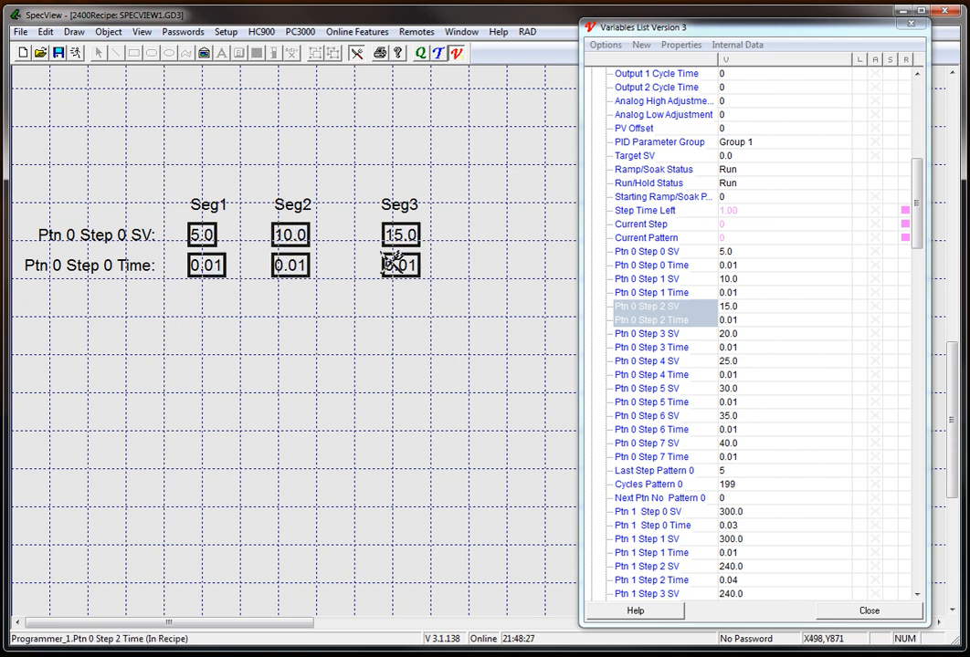
click(358, 56)
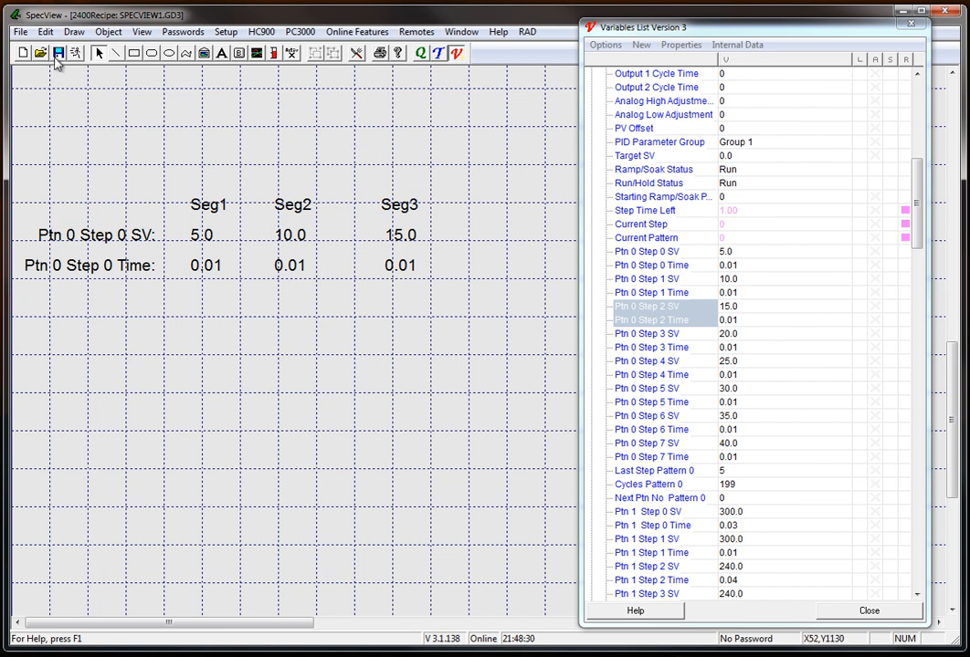
click(58, 55)
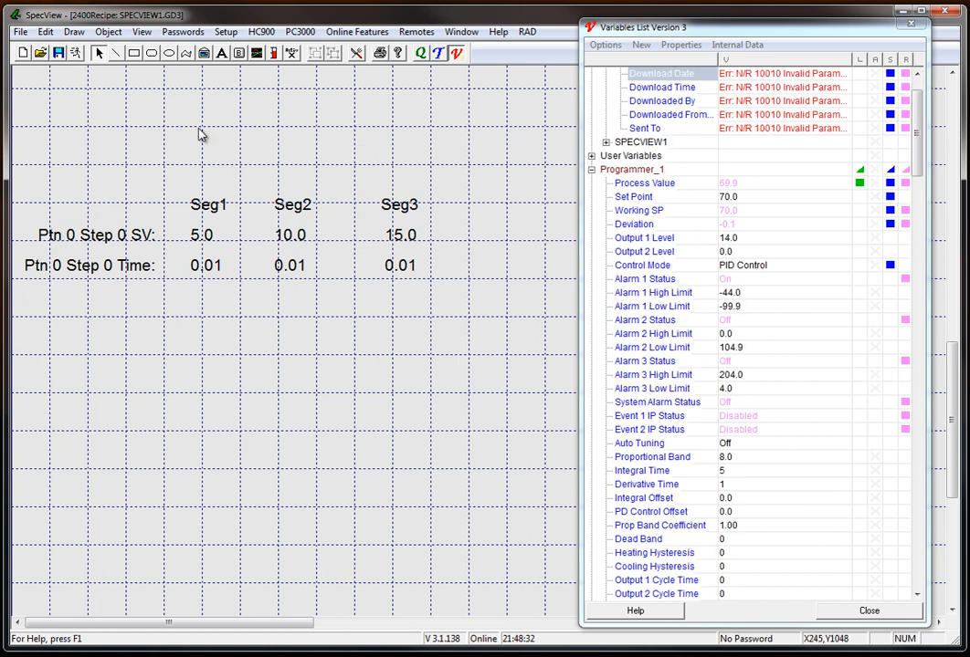
Switch the project to runtime mode and open Recipe Management, placing its window clear of the values.
click(75, 53)
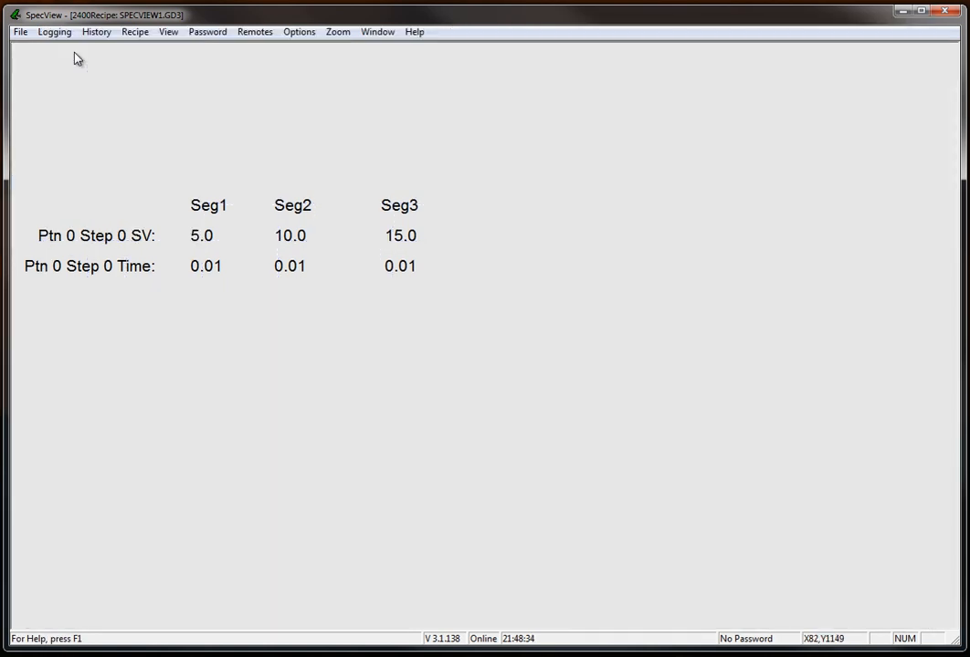
click(137, 33)
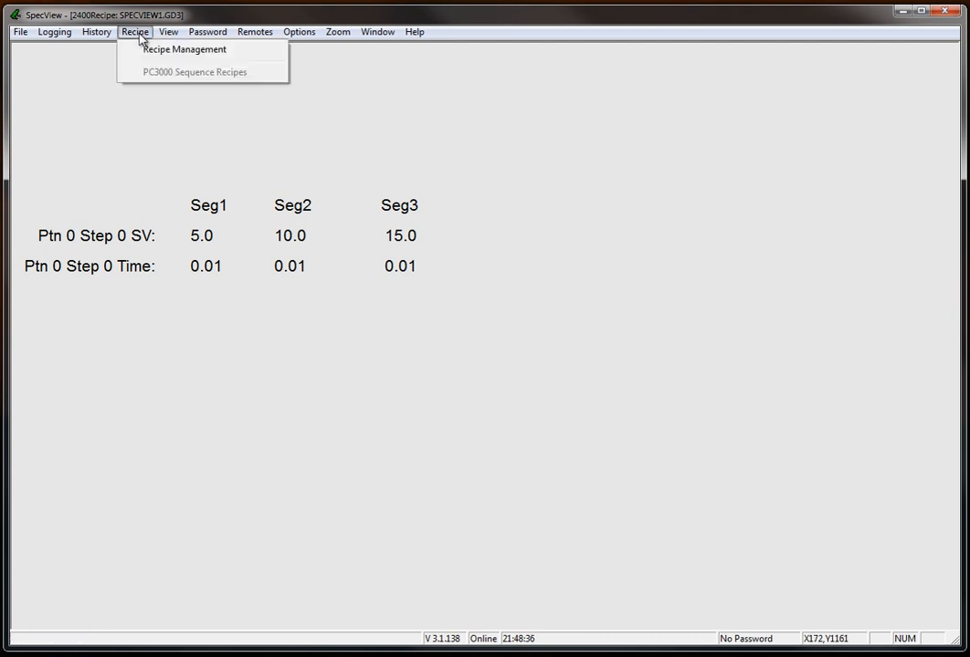
click(163, 52)
drag(691, 260, 632, 232)
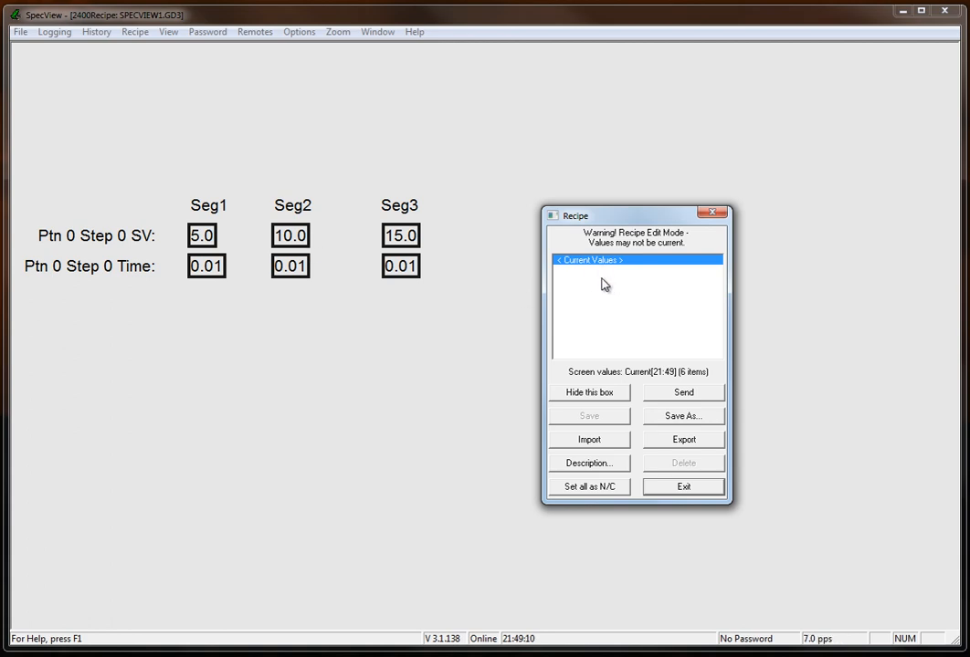
Save the current values as a new recipe named MyFirstRecipe.
click(703, 417)
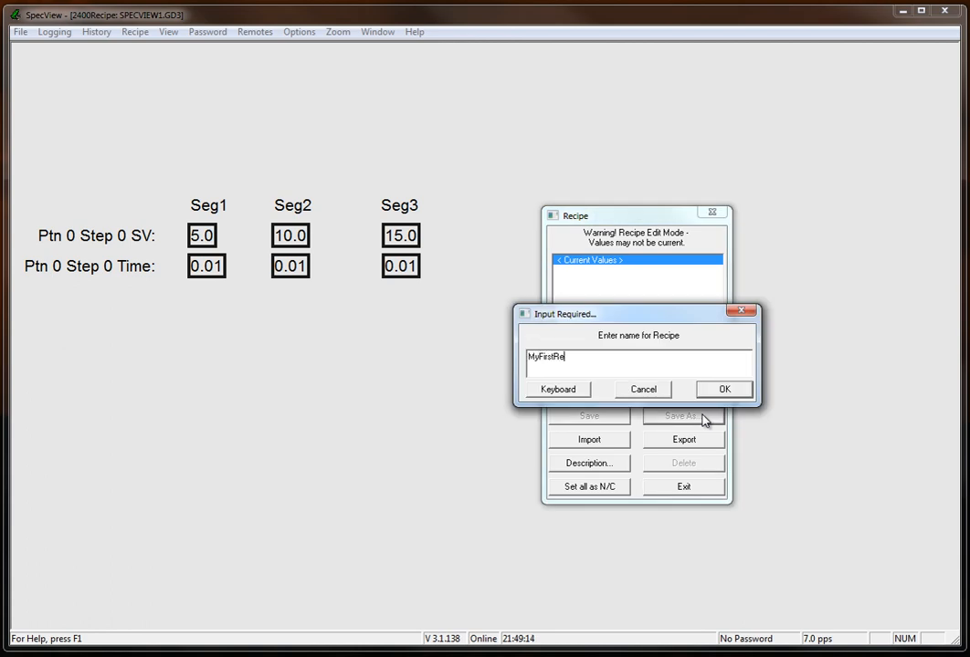
key(Return)
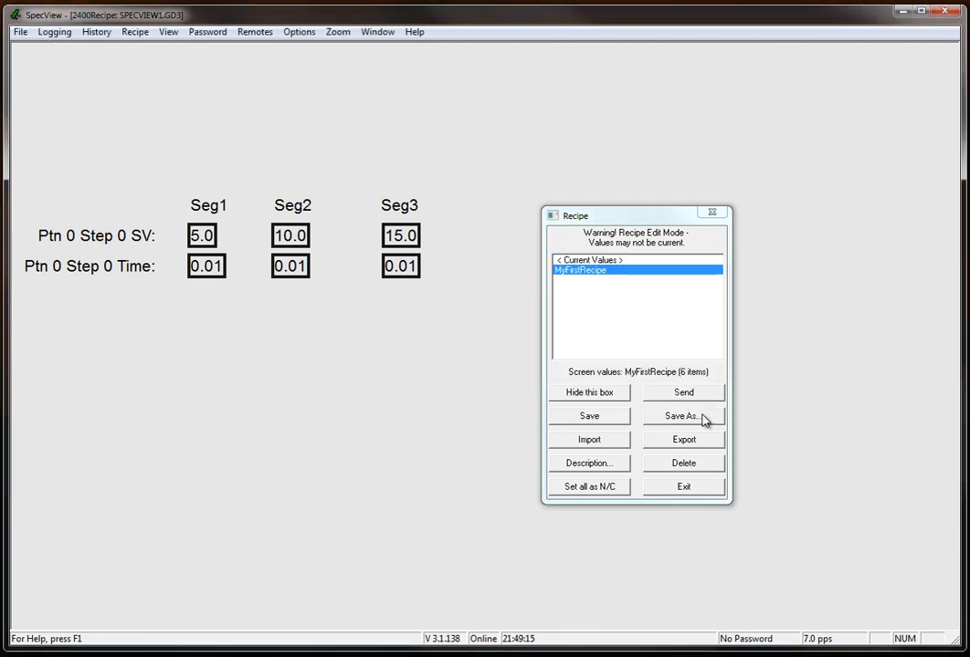
Set the recipe's SV values to 10 for Seg1, 20 for Seg2 and 30 for Seg3.
click(200, 239)
text(10)
key(Return)
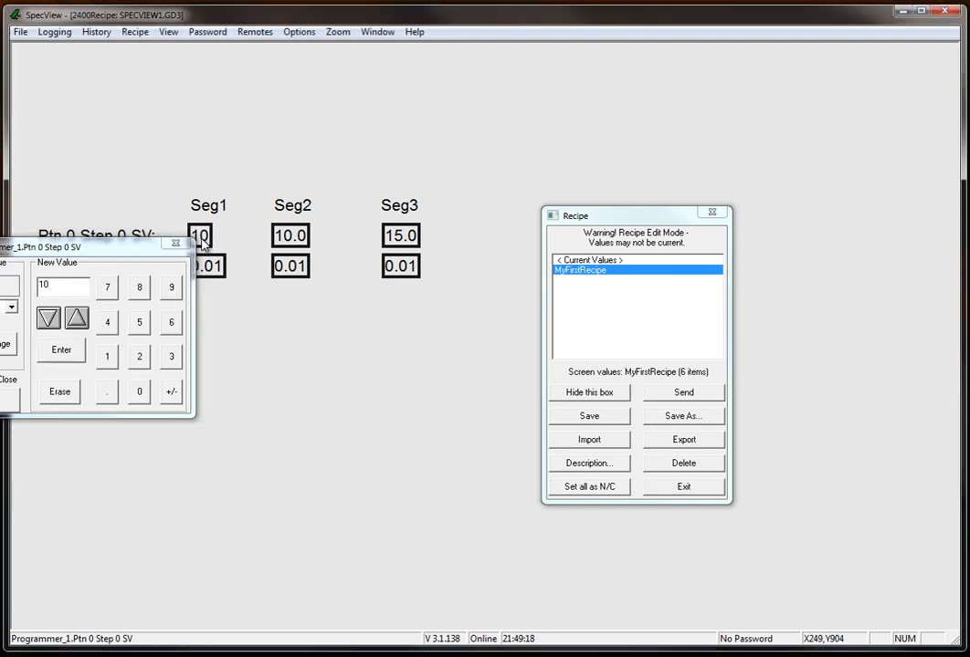
click(285, 239)
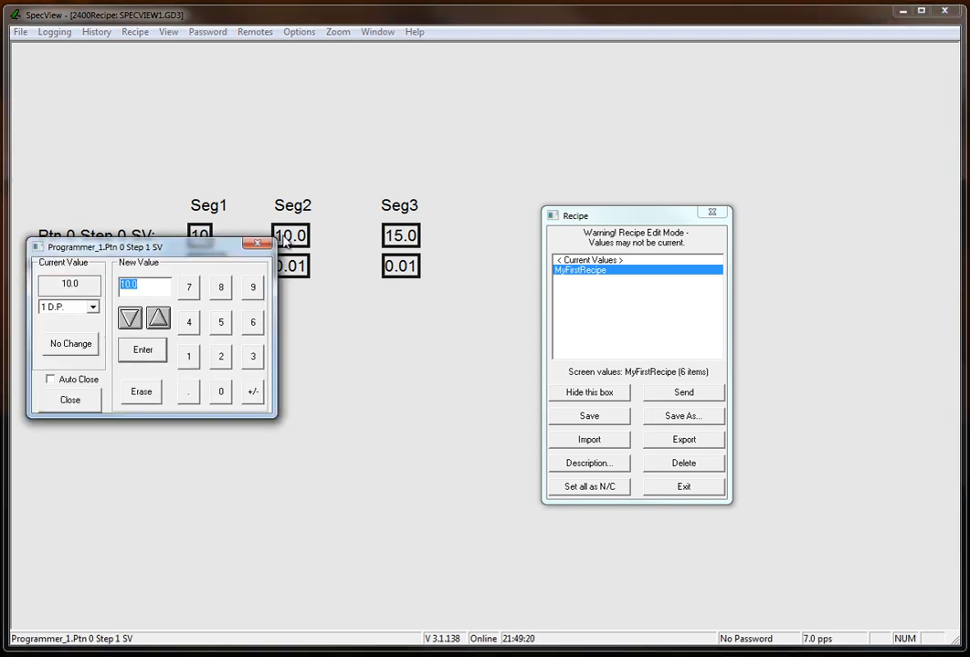
text(20)
key(Return)
click(407, 240)
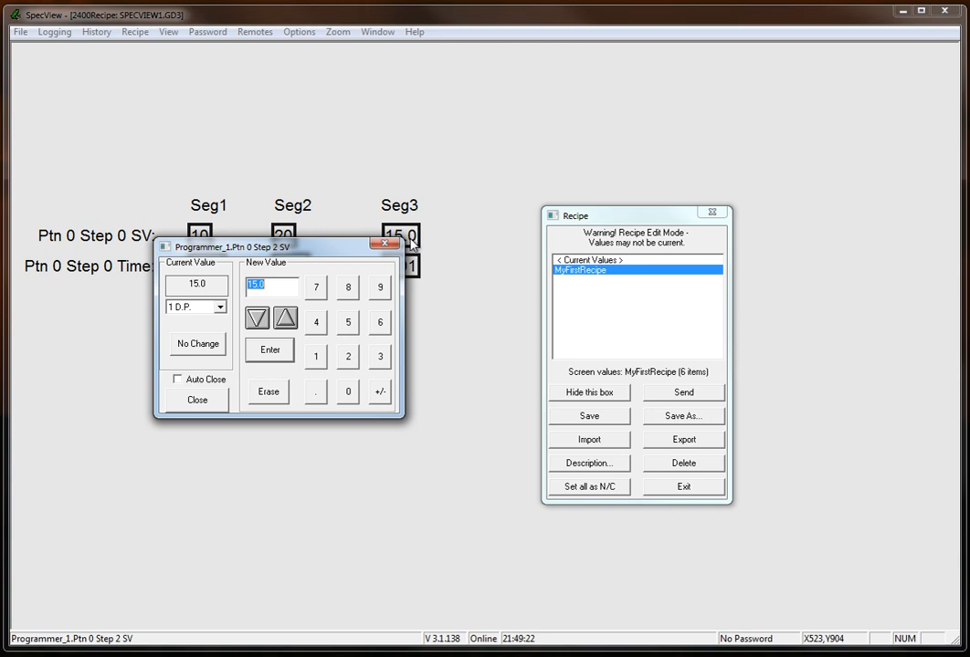
key(Return)
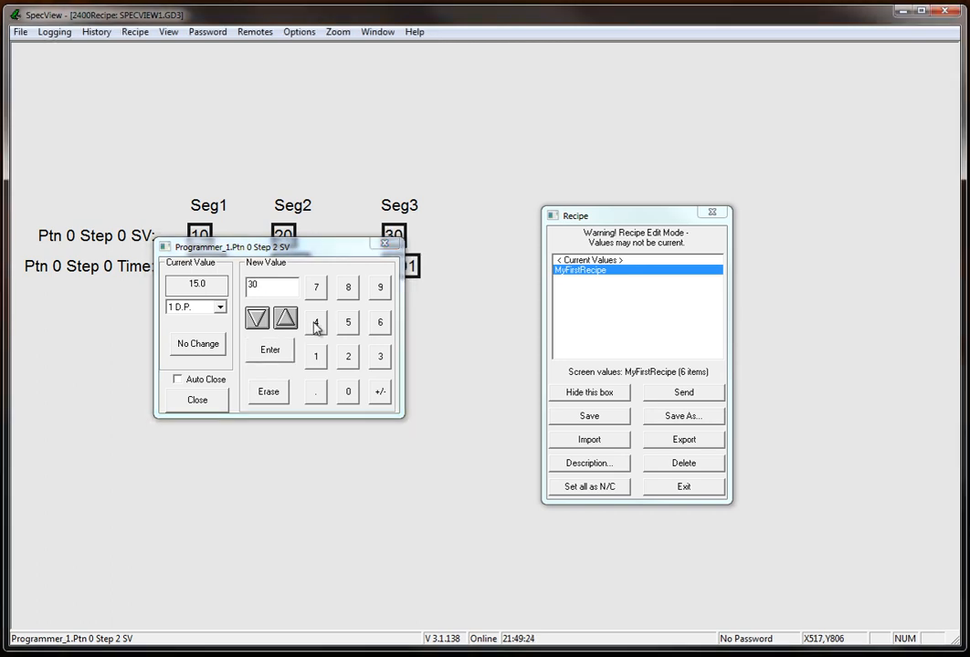
Finish editing the Seg3 SV and save the edited values as a new recipe named MySecondRecipe.
click(182, 402)
click(659, 417)
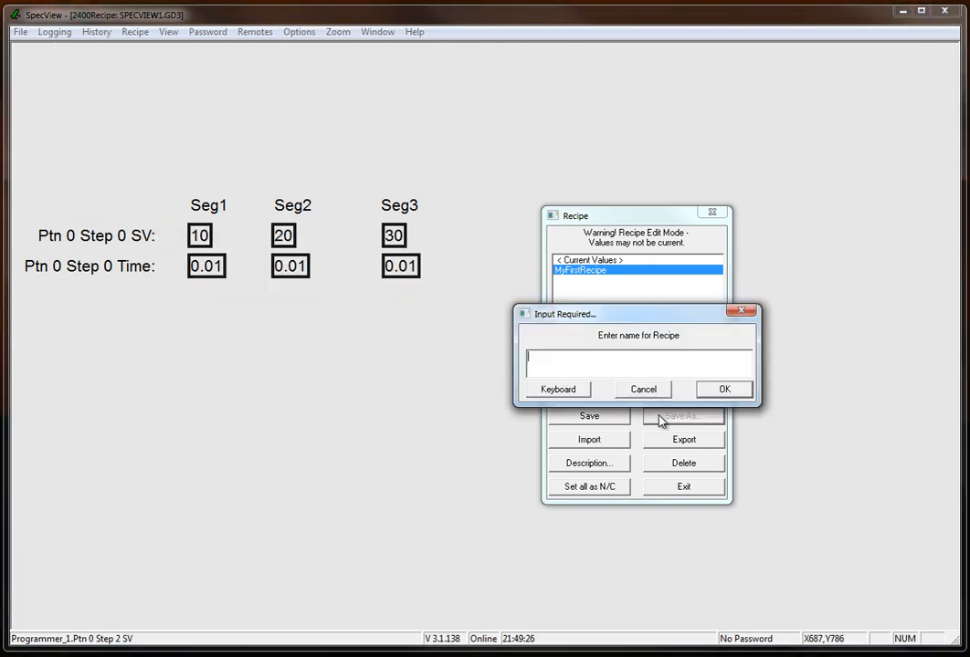
text(MySecondRecipe)
key(Return)
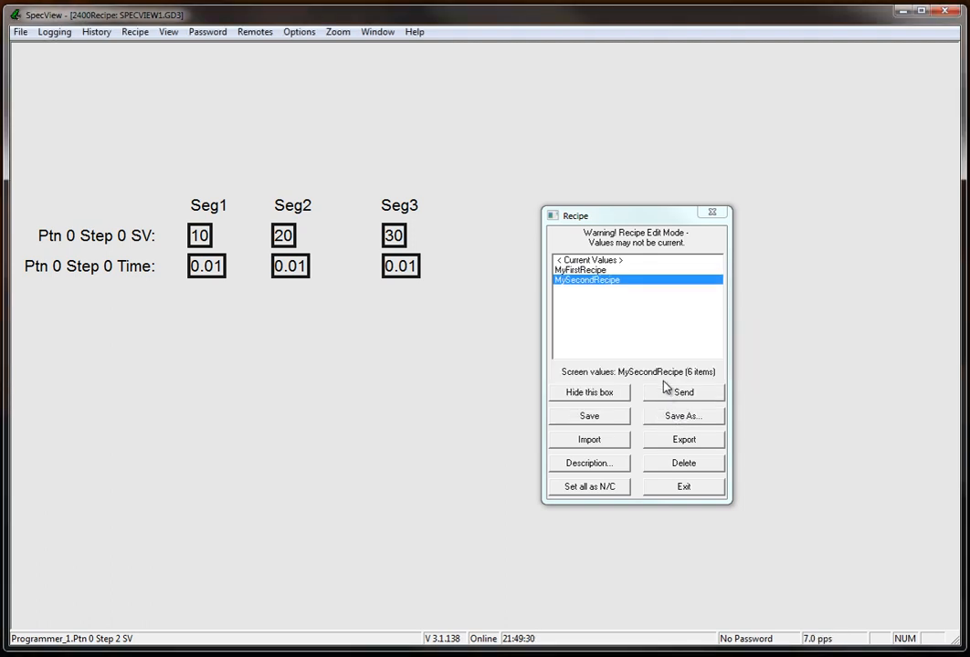
Switch between MyFirstRecipe and MySecondRecipe to compare their values, and send MyFirstRecipe to the instrument.
click(599, 271)
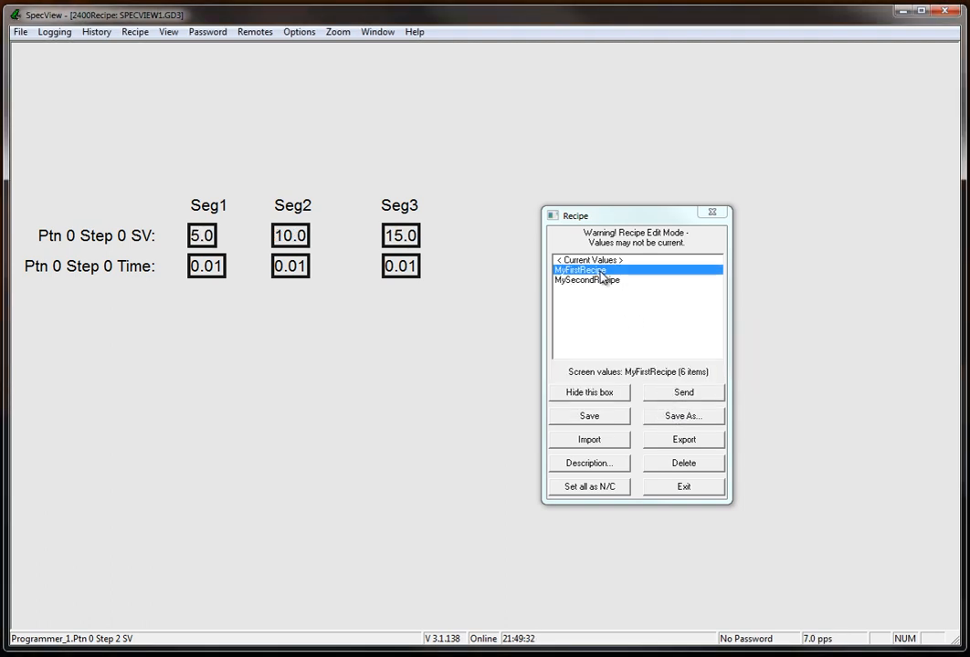
click(601, 281)
click(598, 272)
click(702, 396)
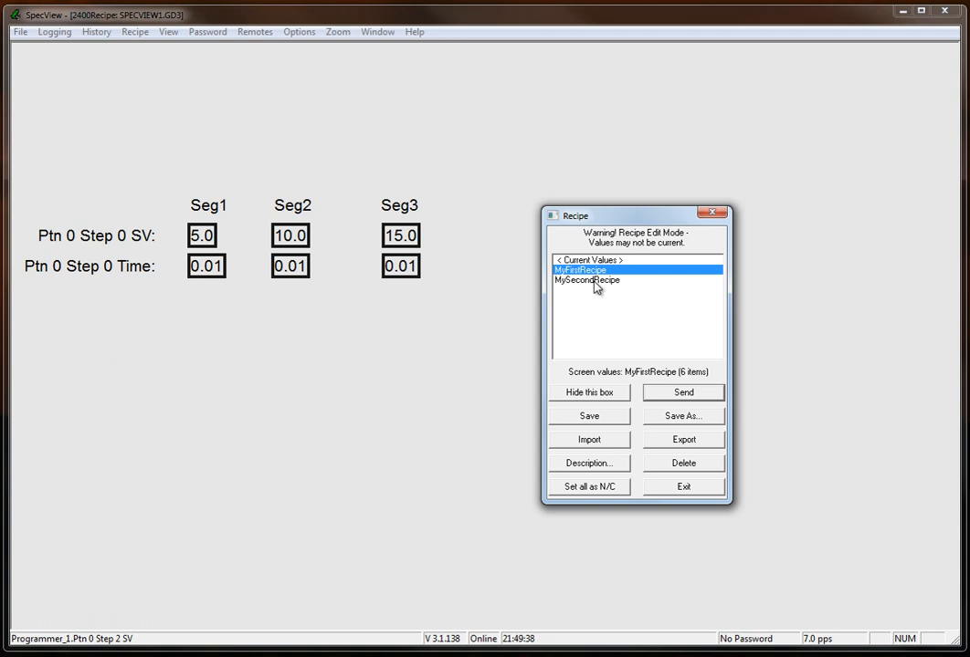
click(595, 280)
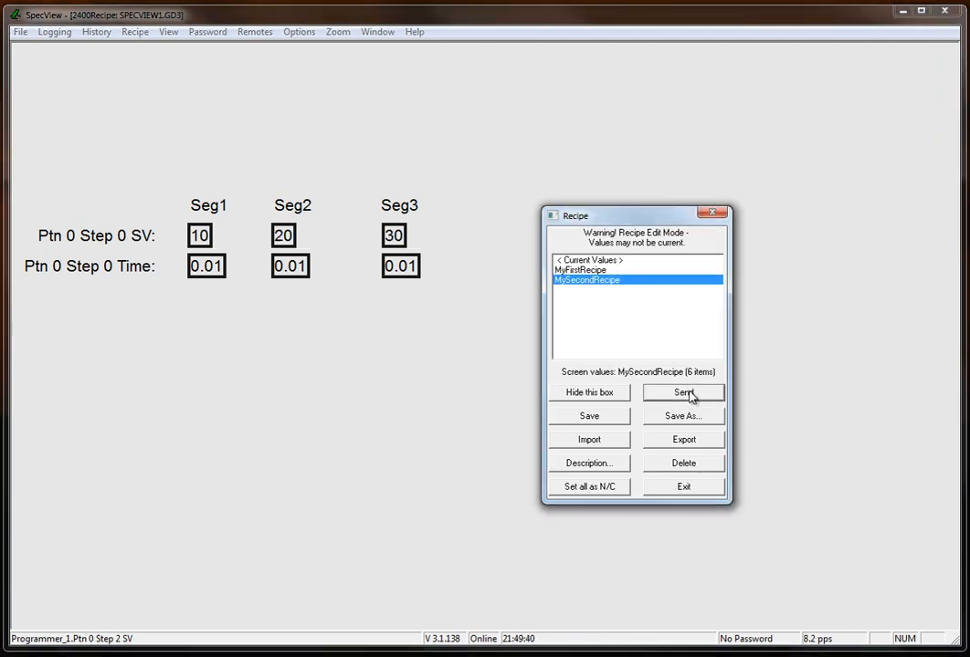
click(584, 271)
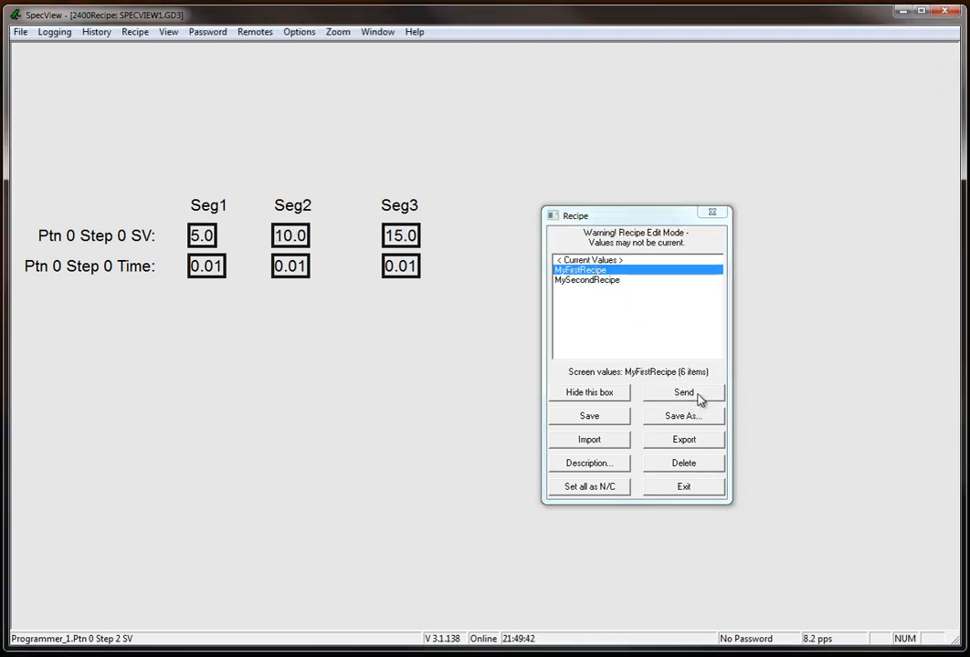
click(699, 397)
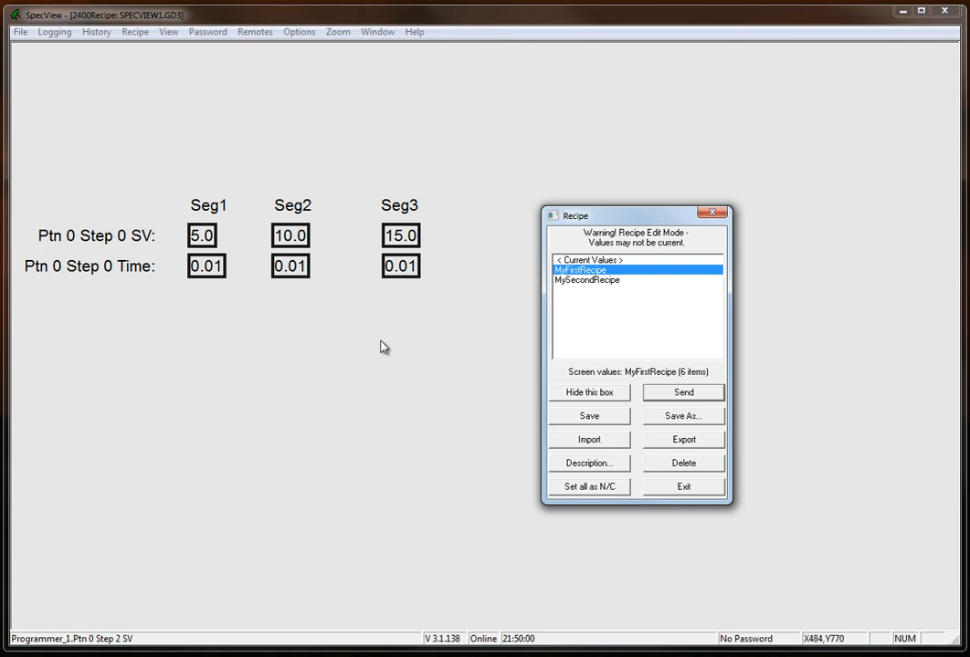
Look through the Recipes chapter of the SpecView help, including the using, description and hide-box topics, and minimize the manual.
click(414, 33)
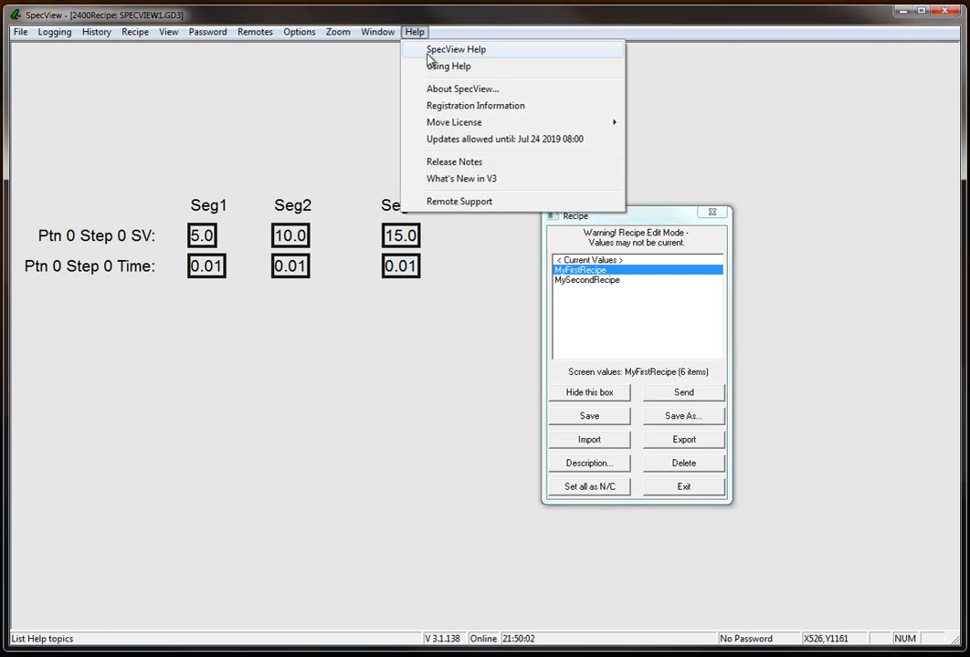
click(427, 51)
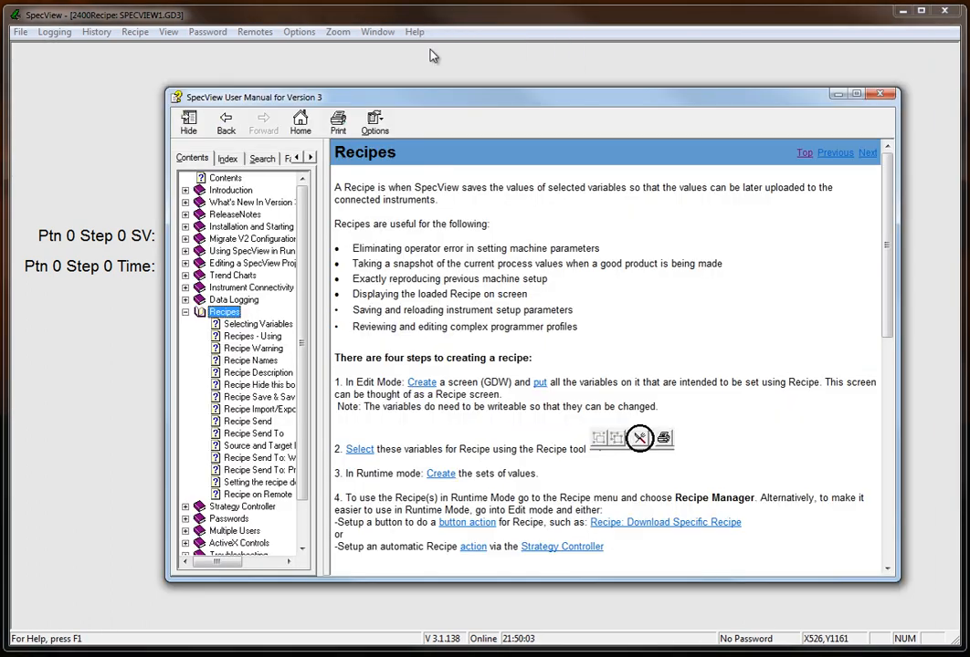
click(270, 338)
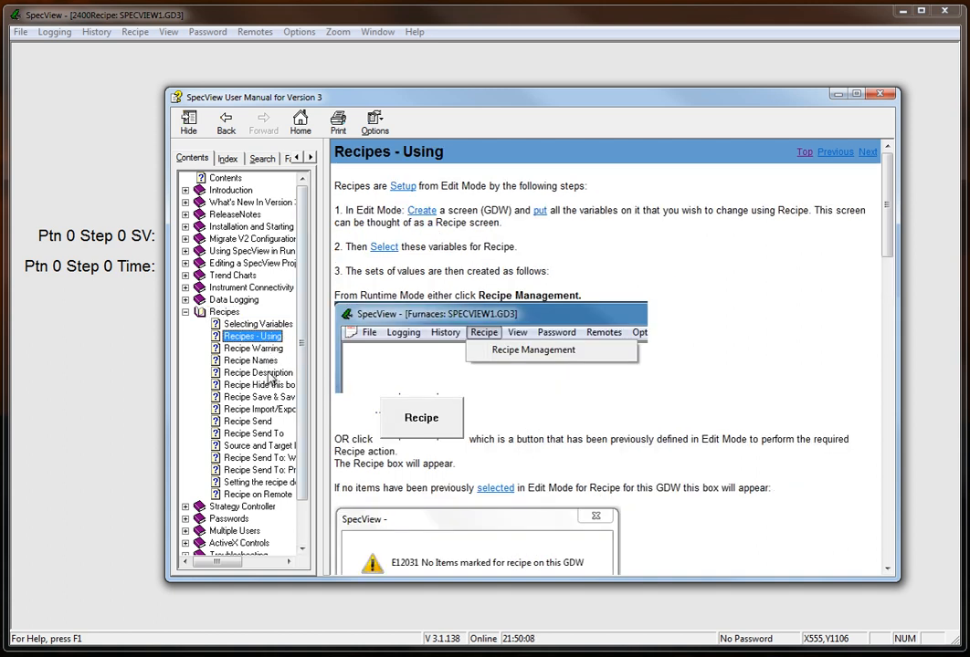
click(274, 372)
click(274, 386)
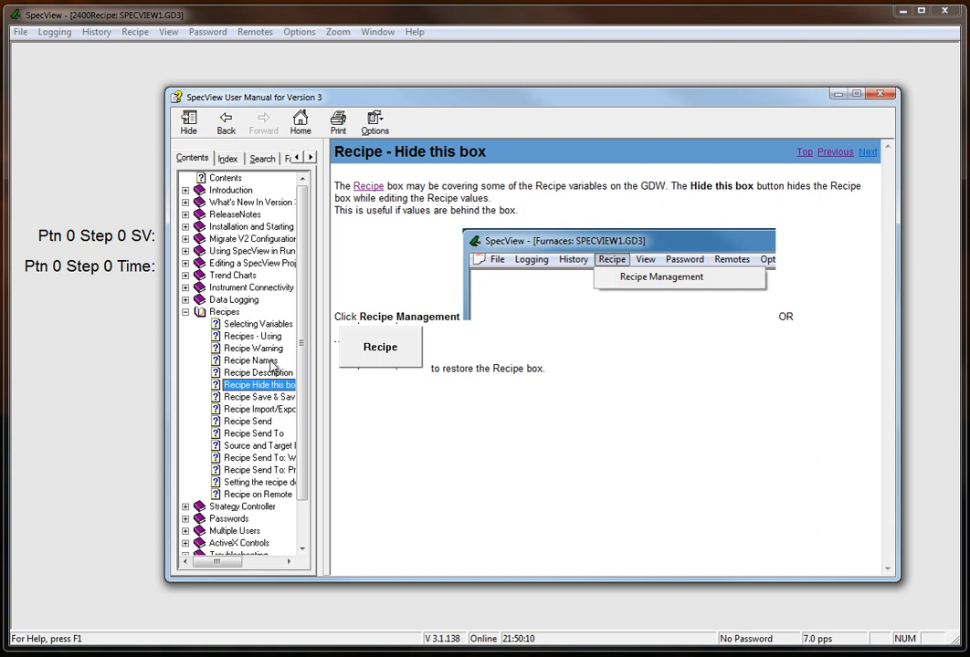
click(223, 312)
click(99, 332)
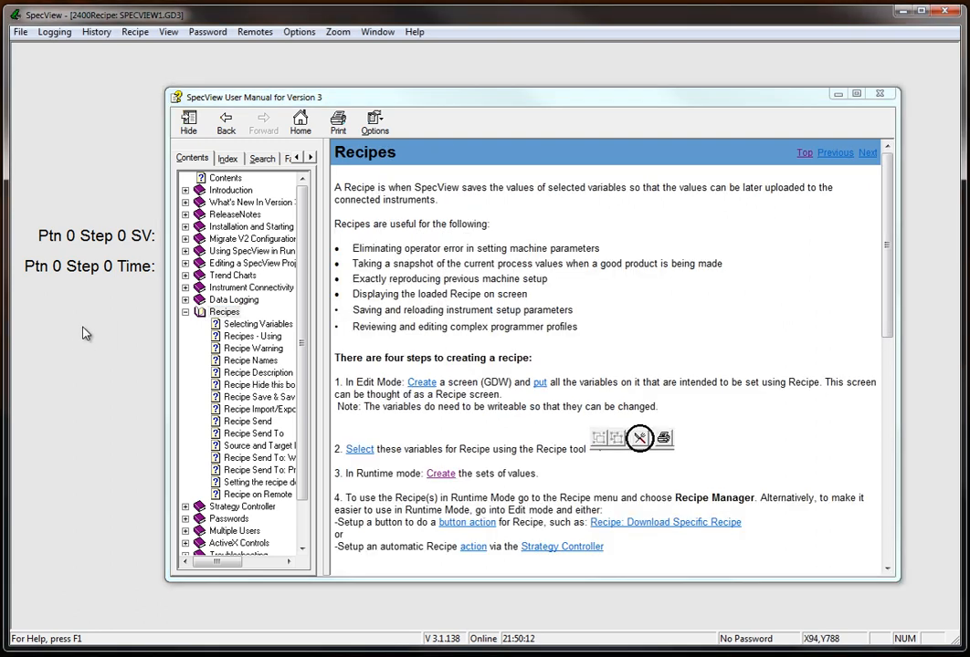
click(837, 93)
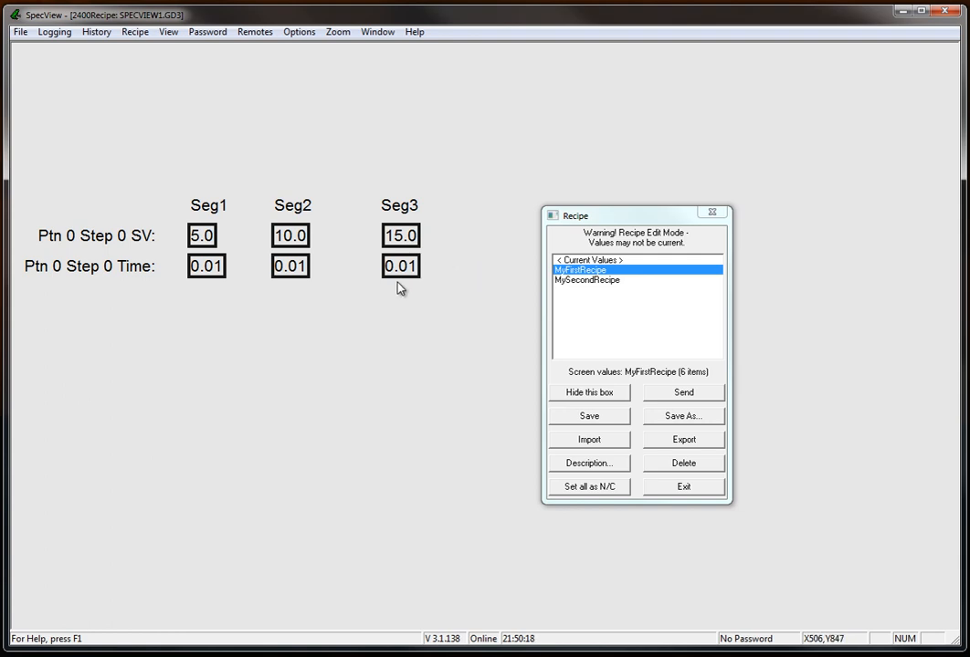
Exit recipe management and switch the project to offline edit mode.
click(673, 488)
click(21, 32)
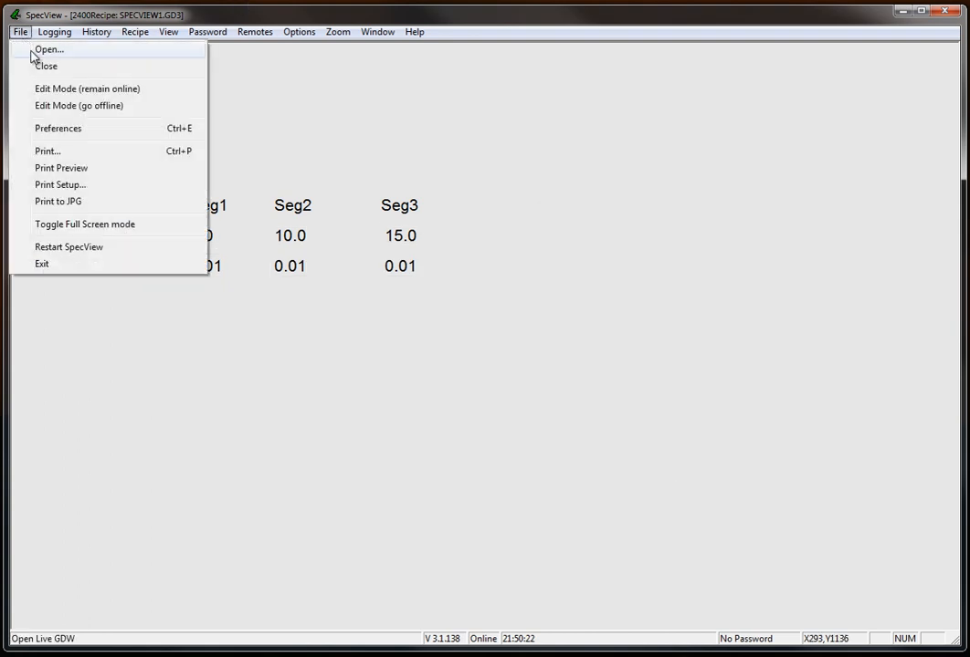
click(74, 106)
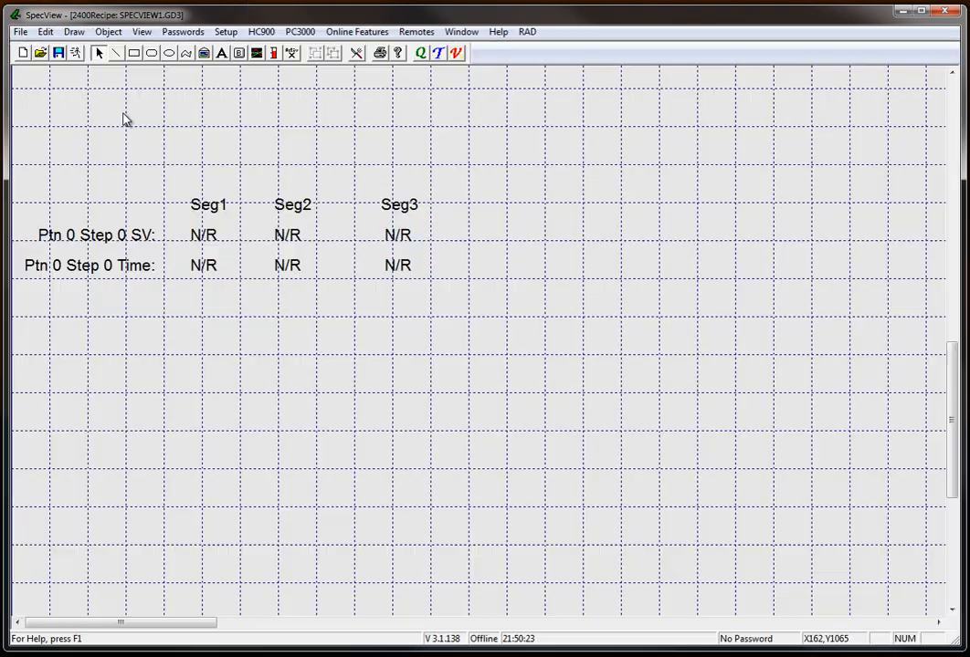
Open the variables list and collapse Programmer_1 to examine which programmer instruments the project contains.
click(456, 55)
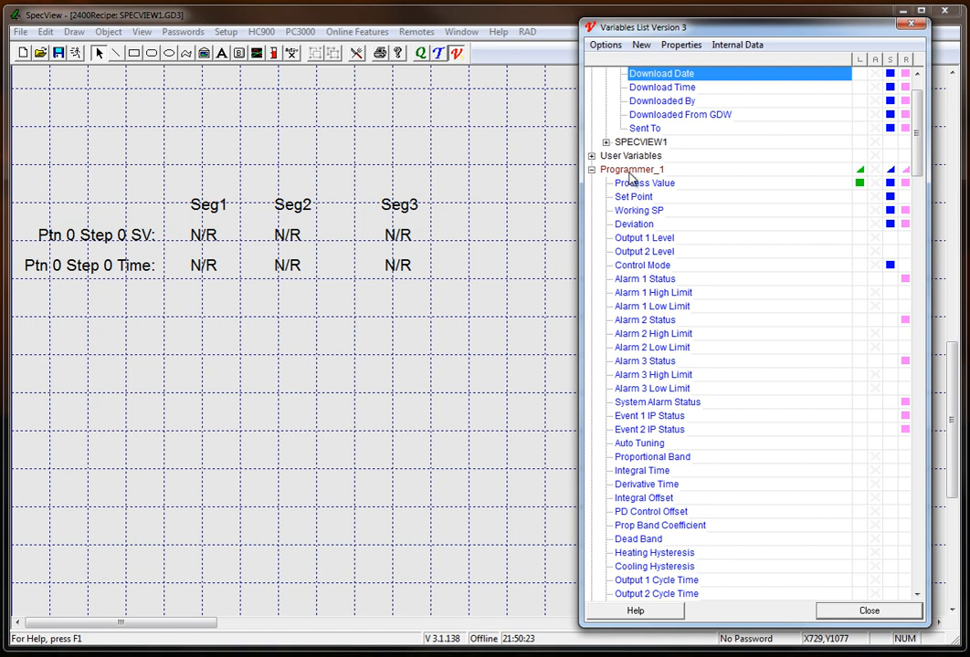
click(630, 172)
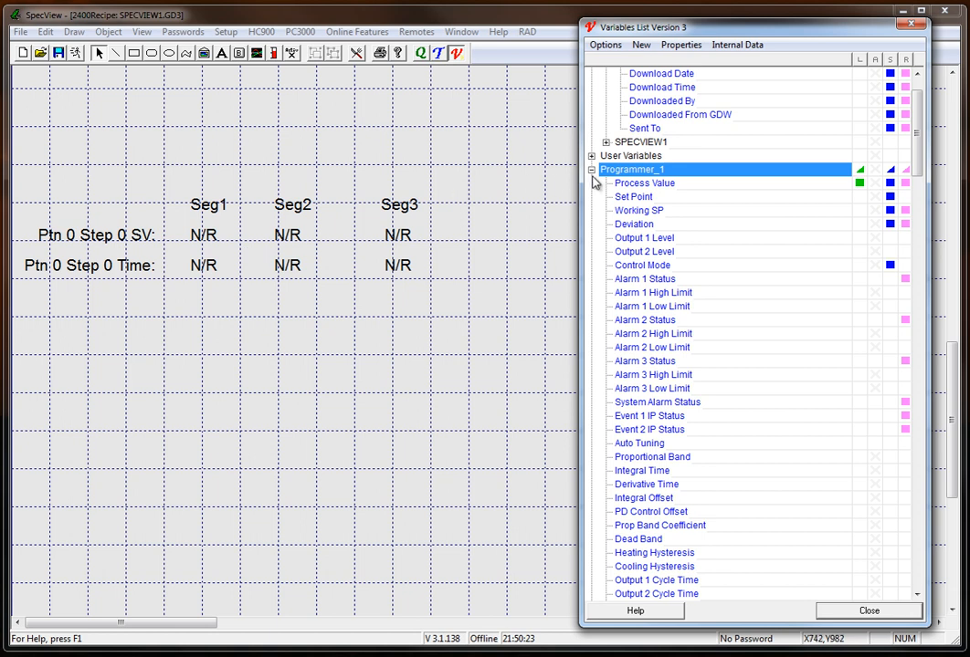
double_click(639, 170)
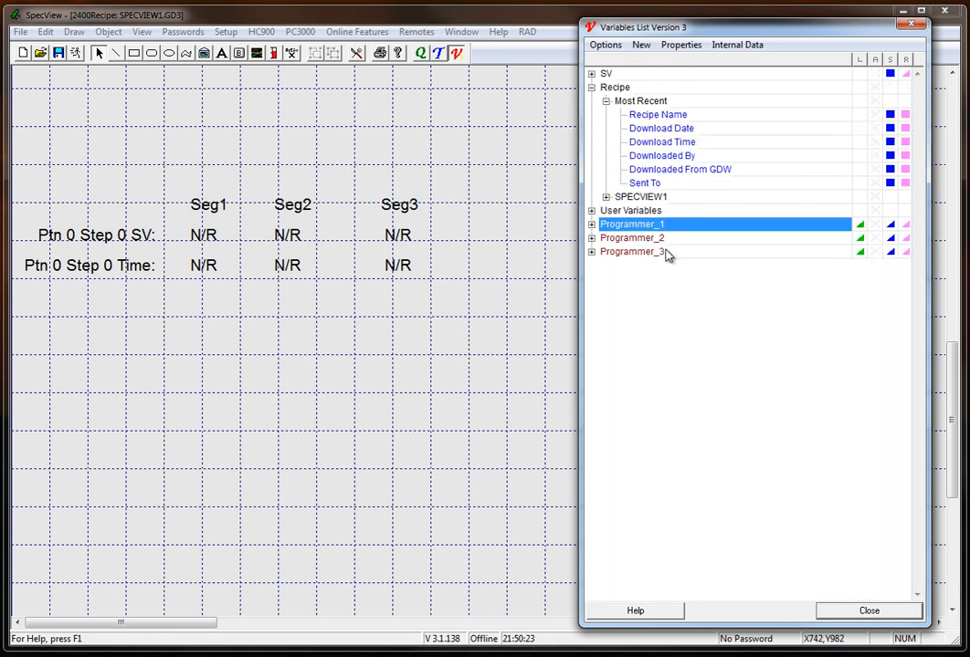
mouse_move(666, 254)
mouse_move(664, 294)
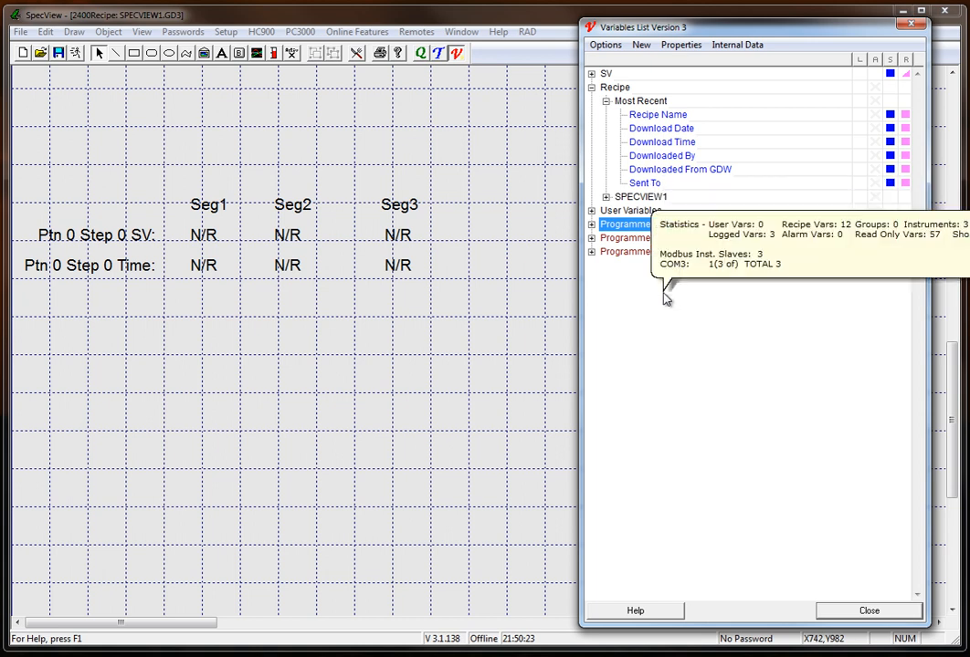
Draw a button above the Seg1 and Seg2 headings and assign it the action Recipe: Show Recipe Manager (Send To mode).
click(241, 55)
drag(163, 133, 311, 168)
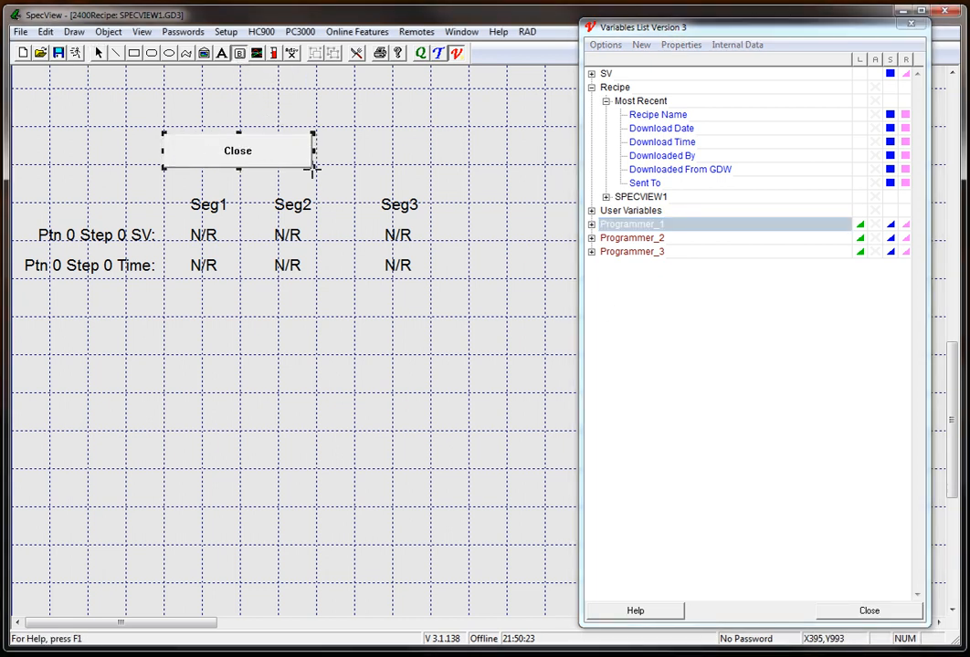
double_click(277, 157)
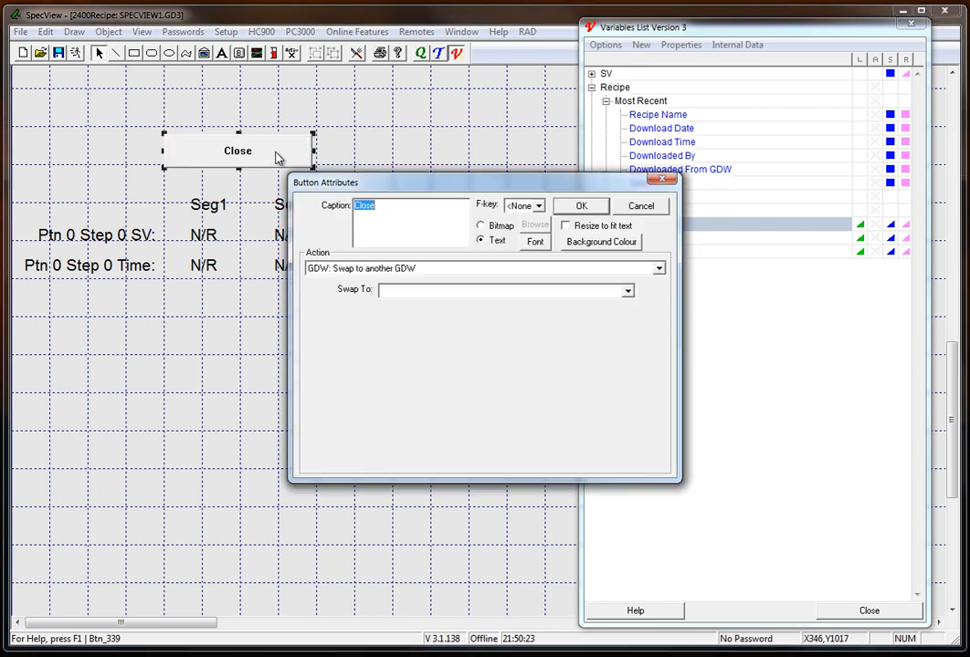
click(363, 270)
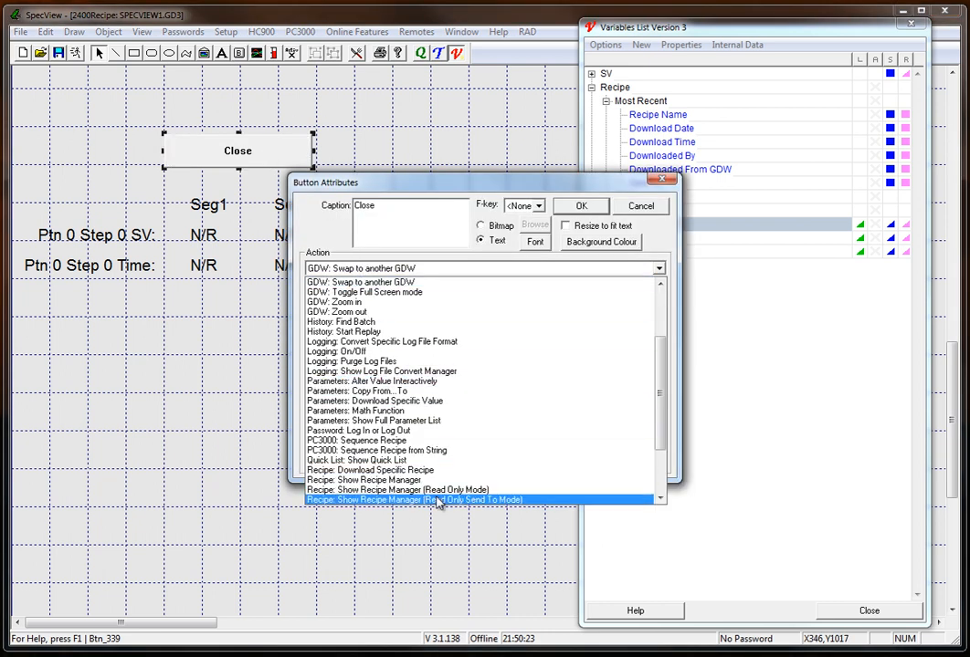
click(659, 499)
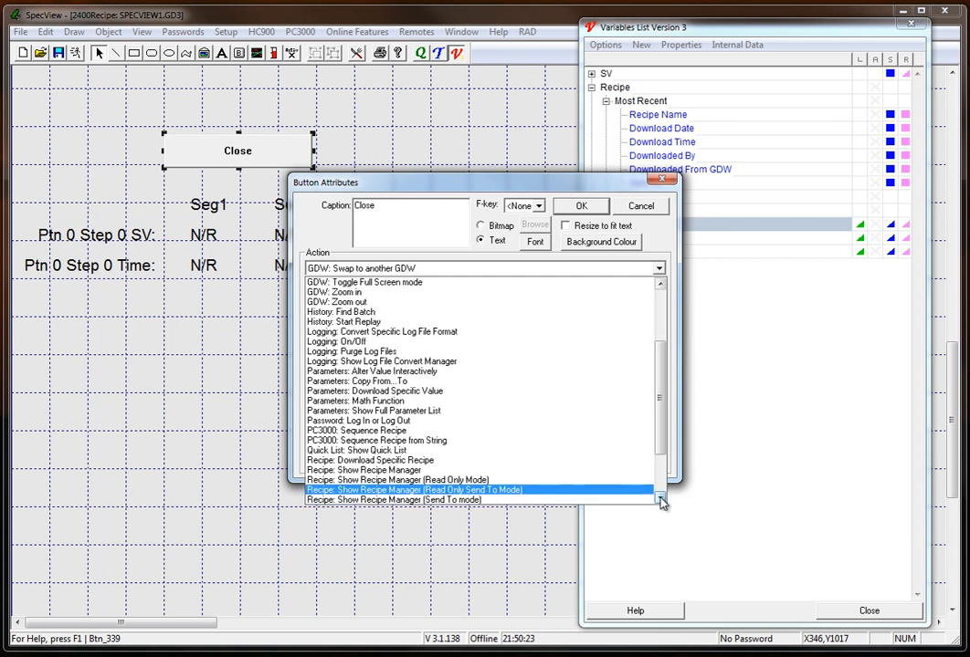
click(660, 499)
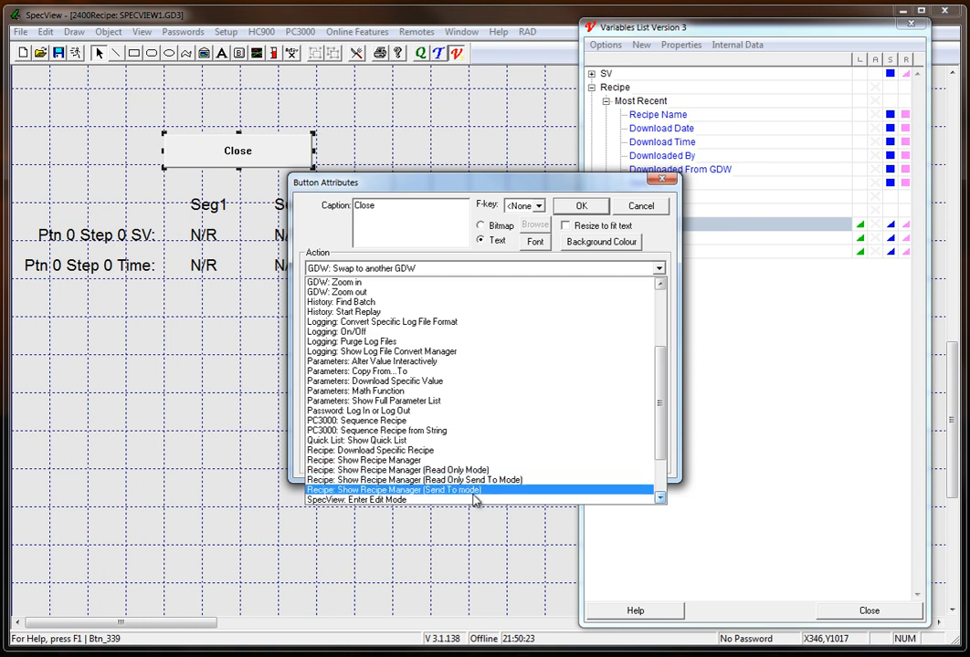
click(465, 493)
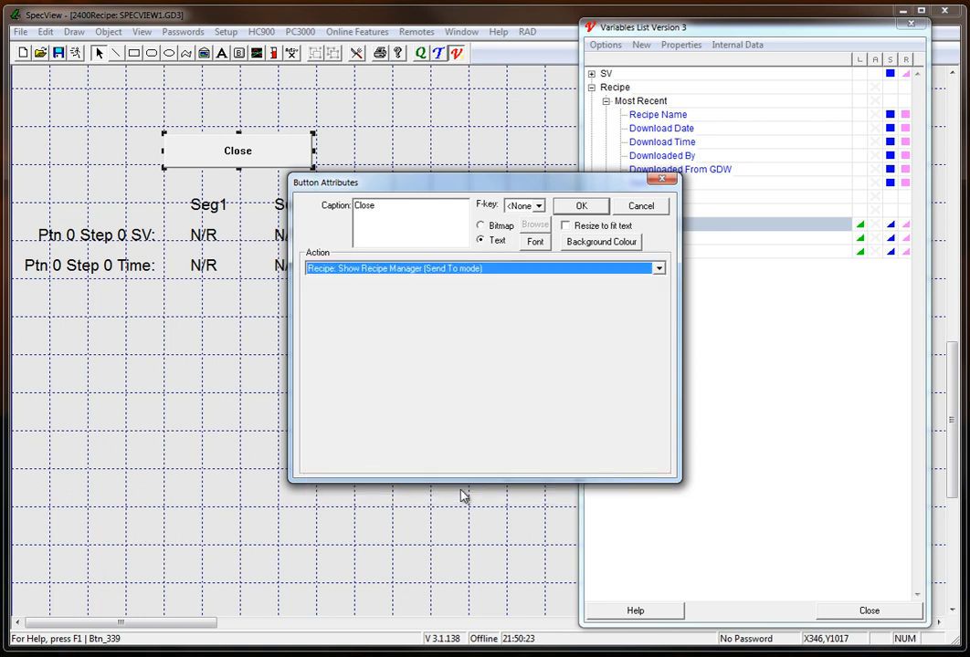
Set the new button's caption to Send To and apply its attributes.
drag(382, 204, 353, 217)
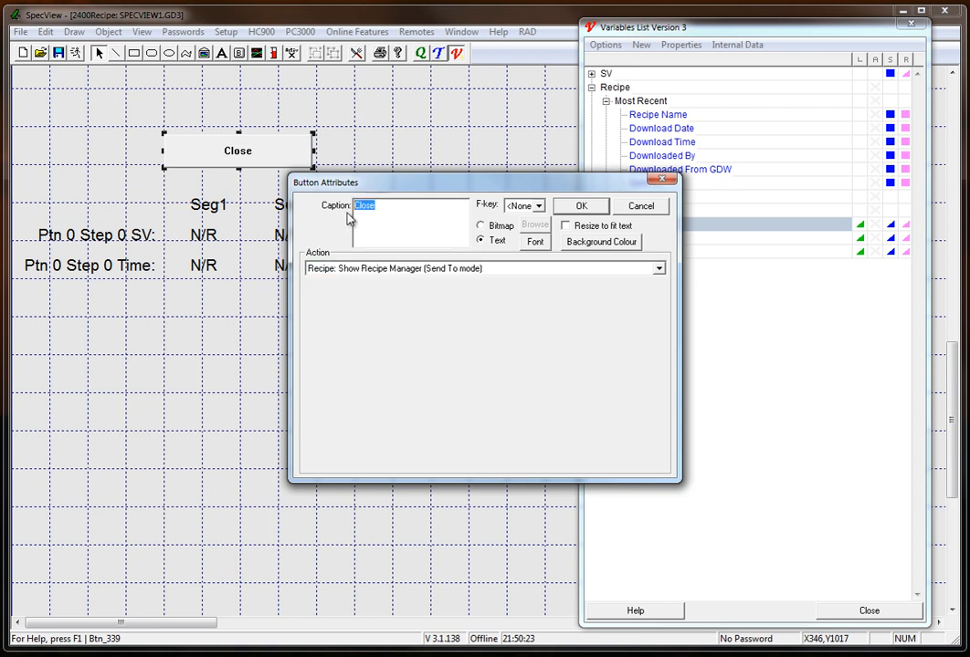
text(Send To)
click(582, 206)
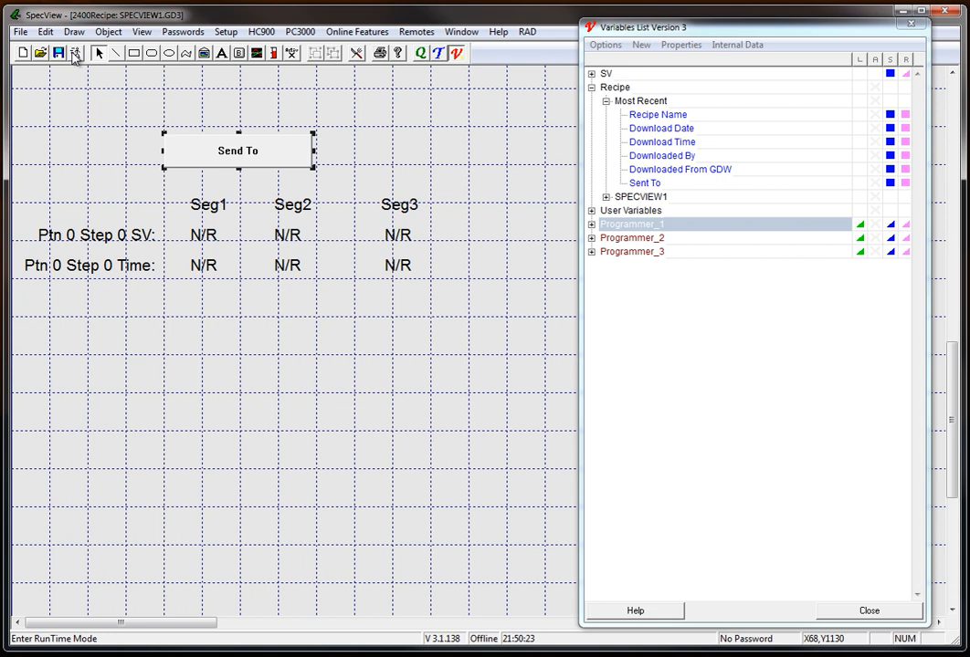
Return the project to runtime mode and open the recipe manager with the screen's Send To button, moving its window slightly.
click(690, 280)
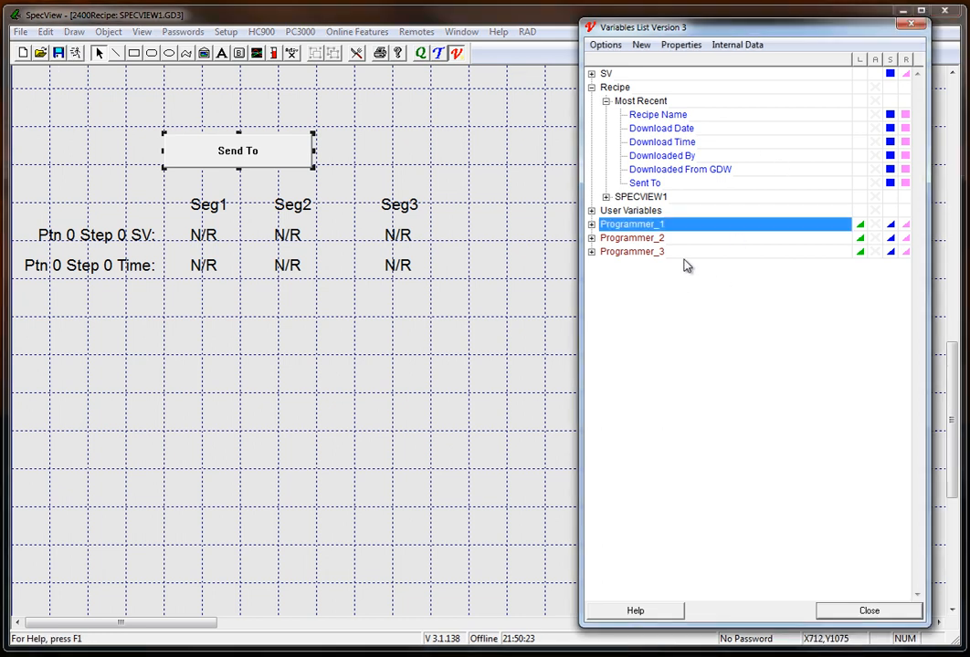
mouse_move(669, 229)
click(76, 55)
click(77, 54)
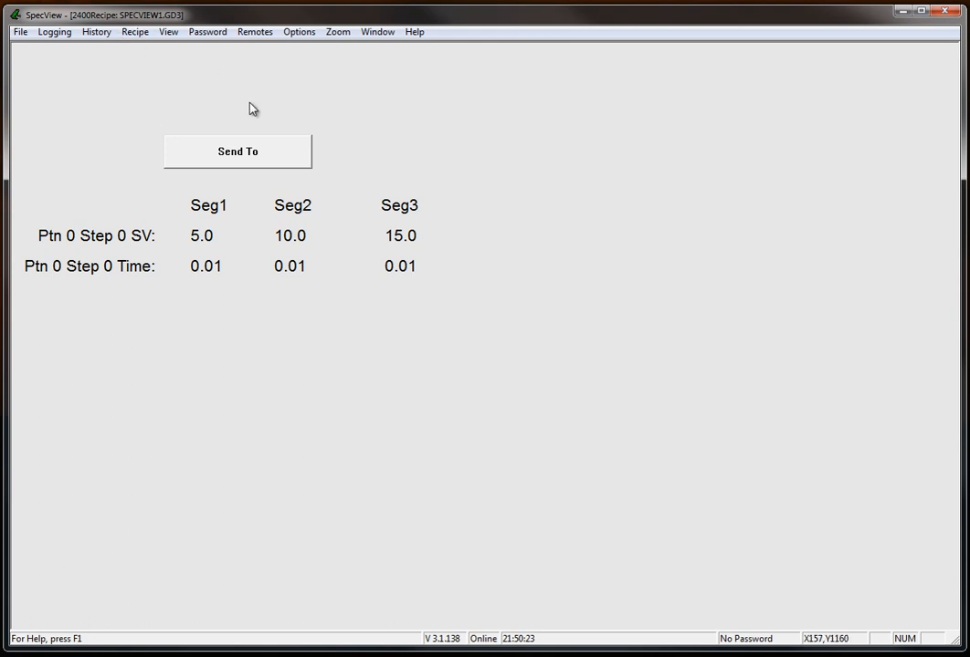
click(243, 157)
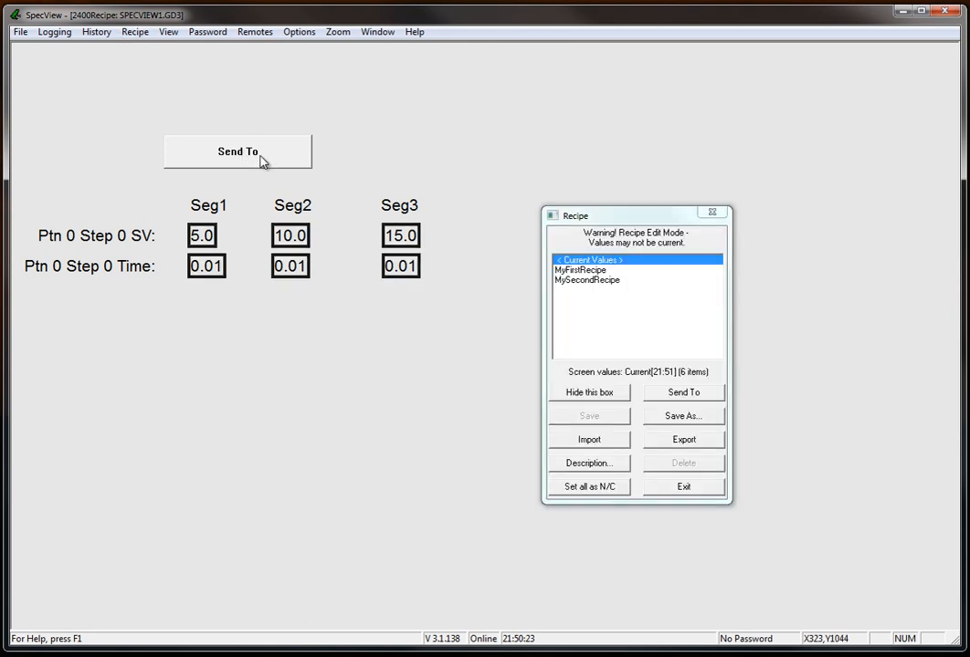
drag(624, 221, 601, 203)
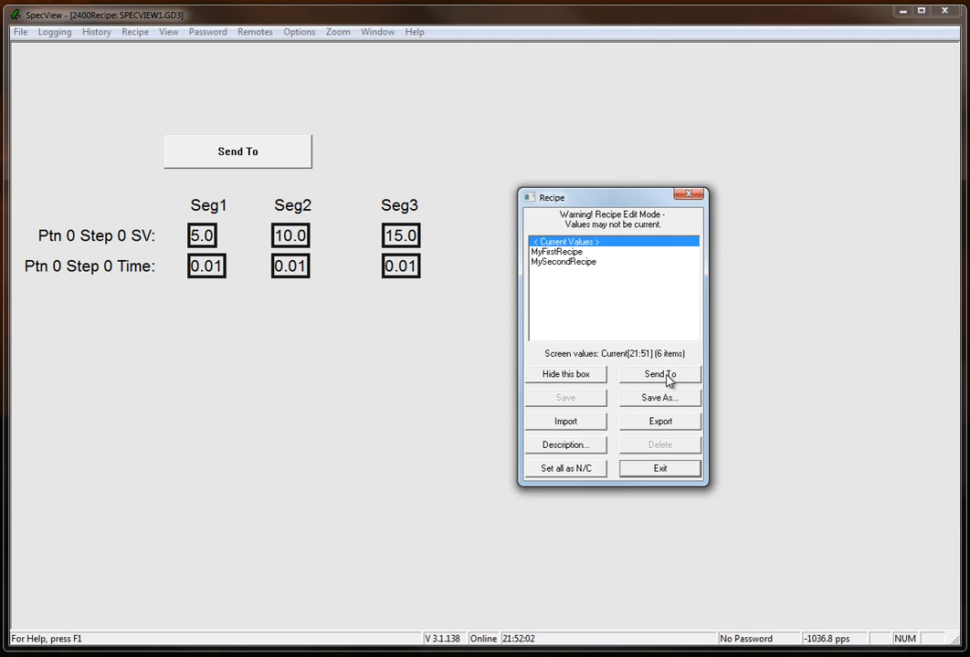
Send MyFirstRecipe from Programmer_1 to both Programmer_2 and Programmer_3.
click(572, 254)
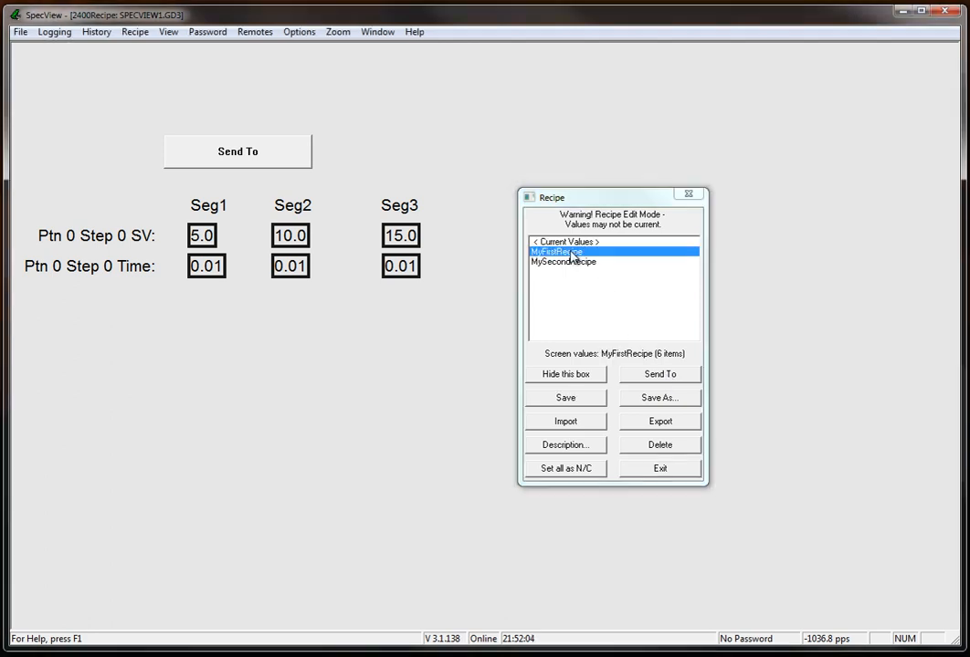
click(670, 375)
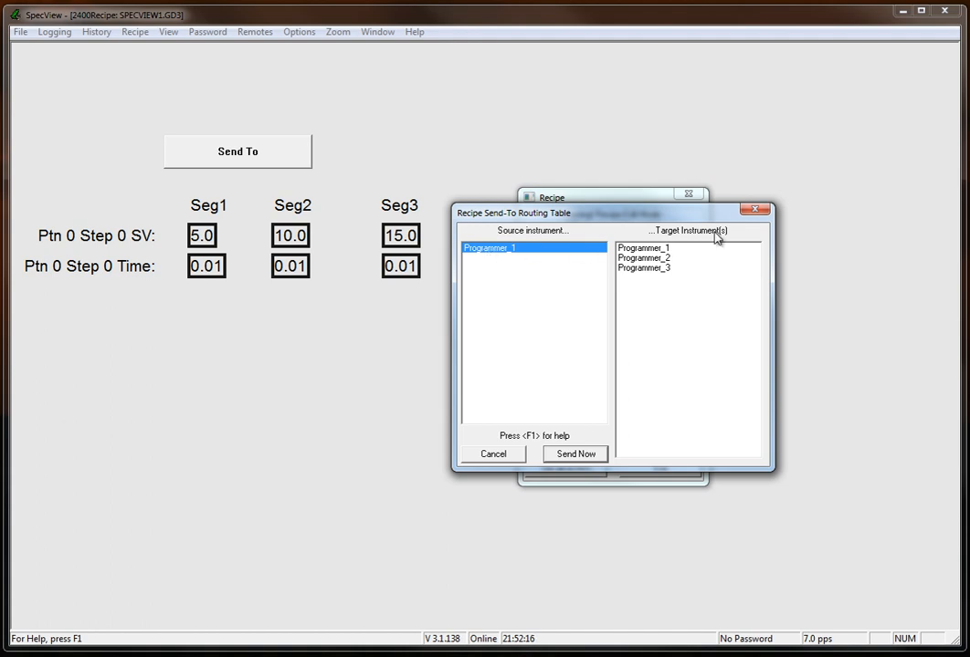
click(672, 261)
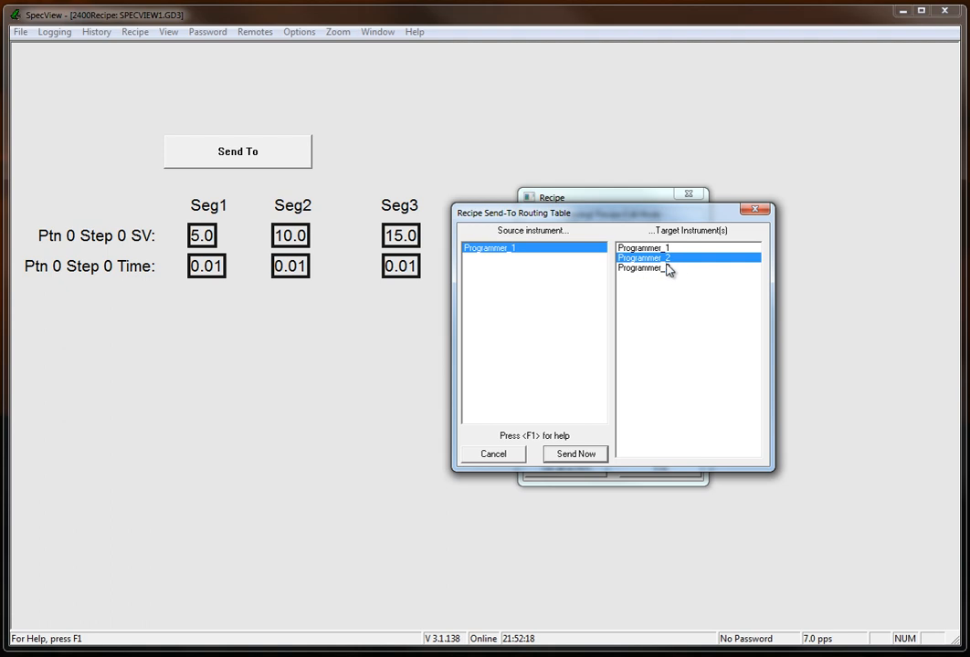
click(668, 269)
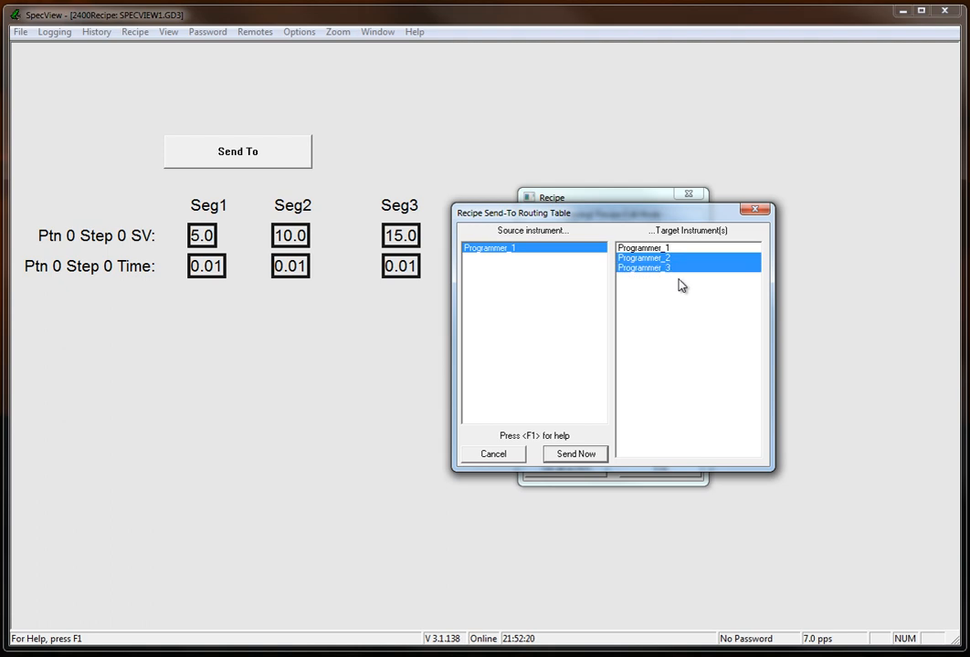
click(571, 454)
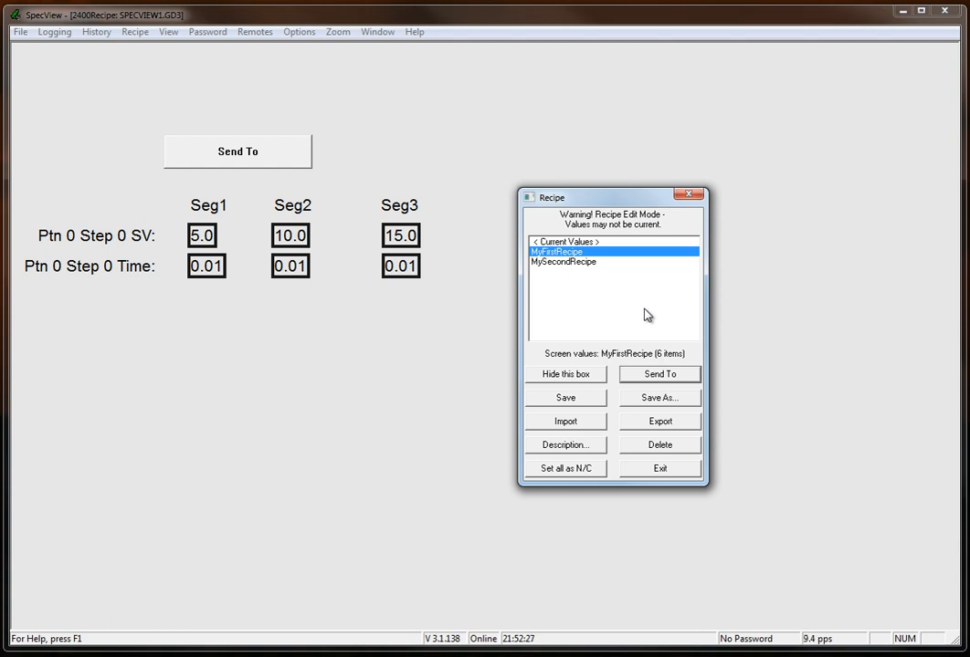
click(661, 374)
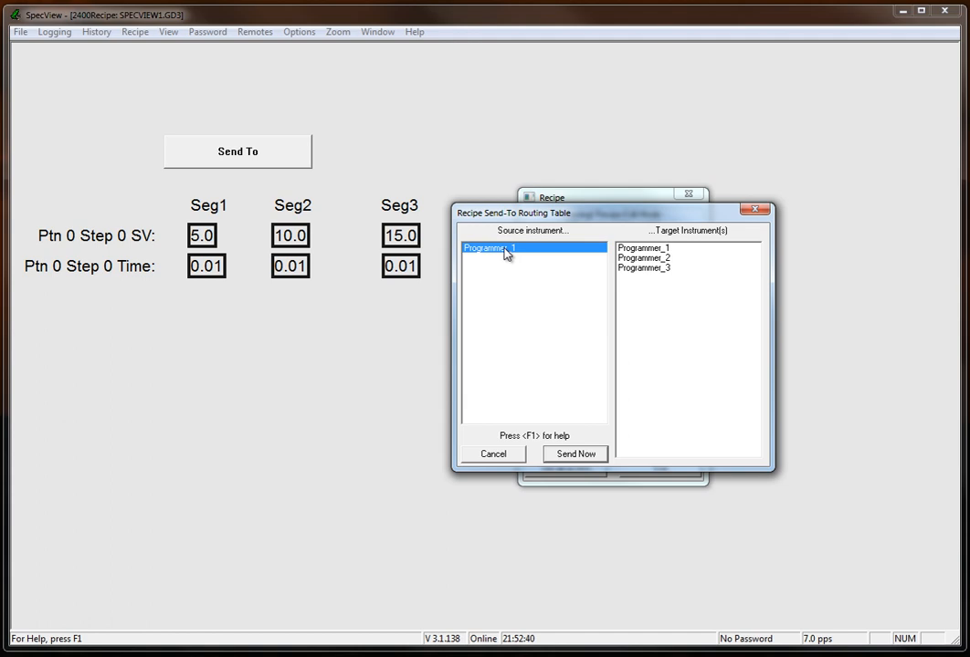
click(644, 271)
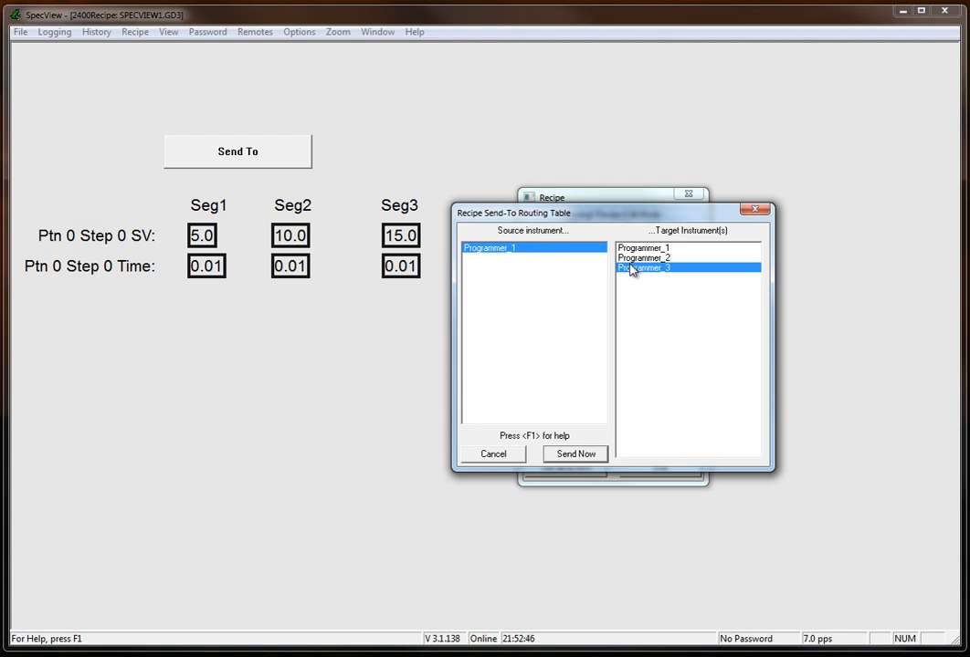
click(654, 249)
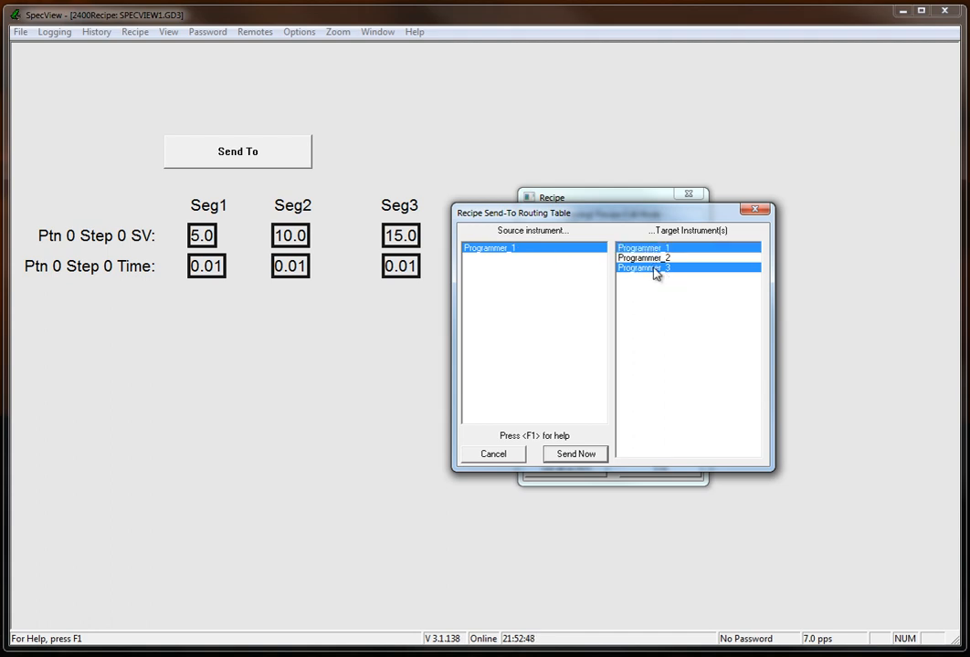
click(655, 269)
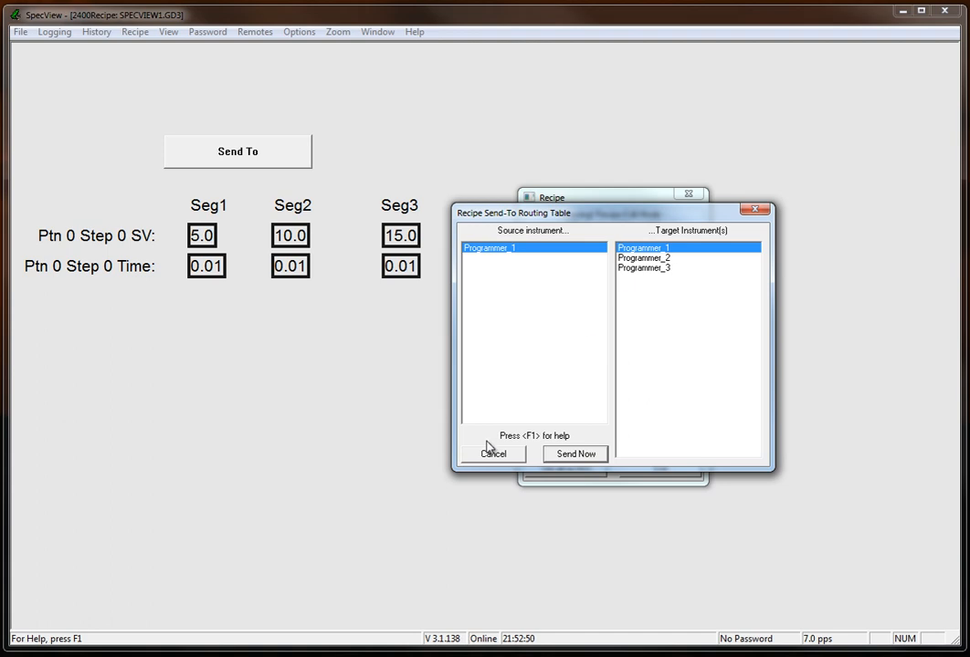
click(494, 454)
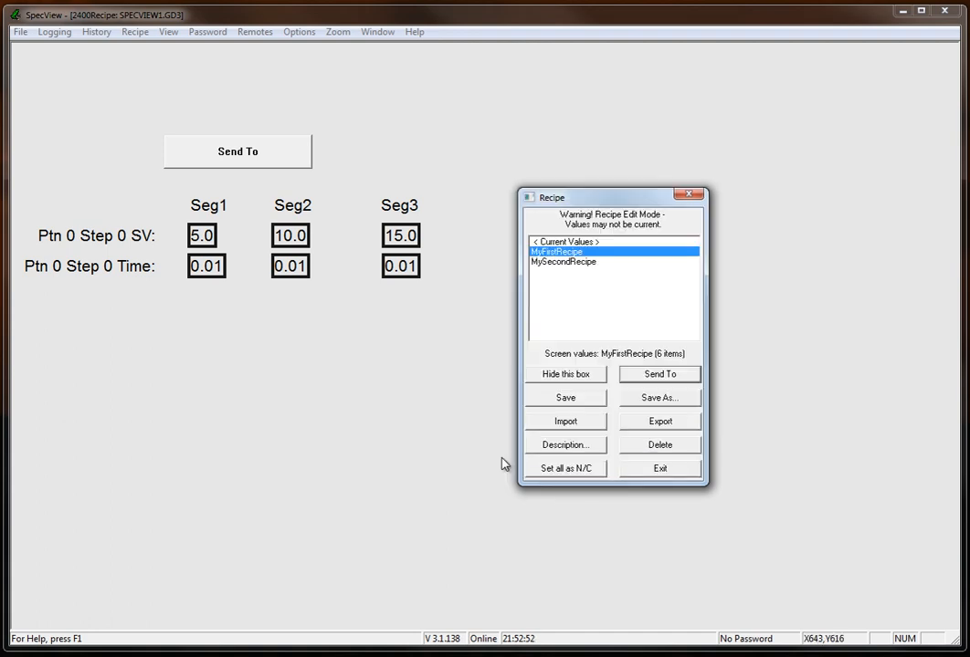
Exit the recipe manager and put the project into offline edit mode.
click(658, 469)
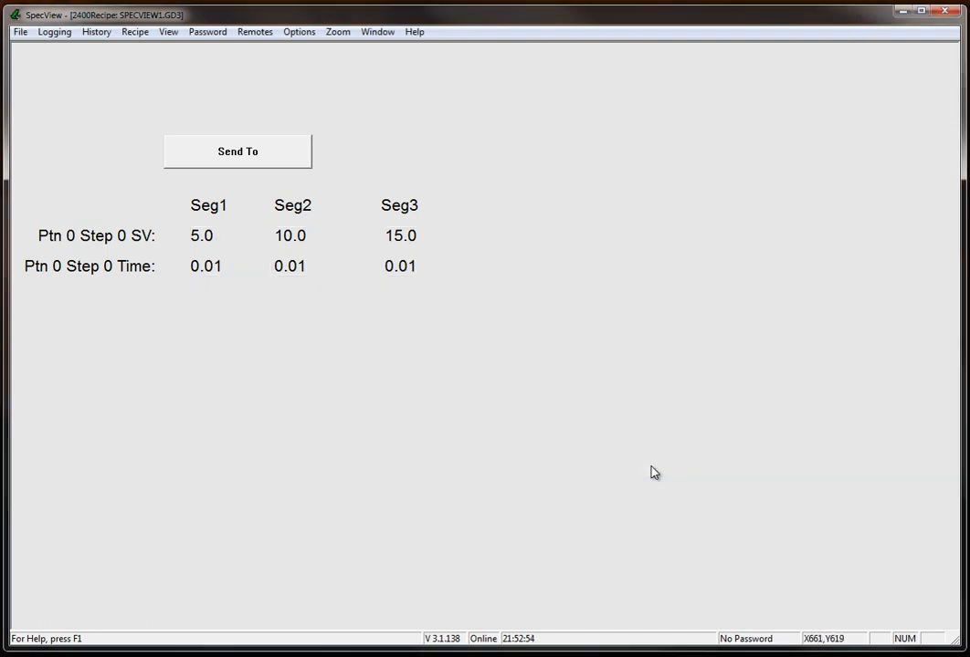
click(20, 32)
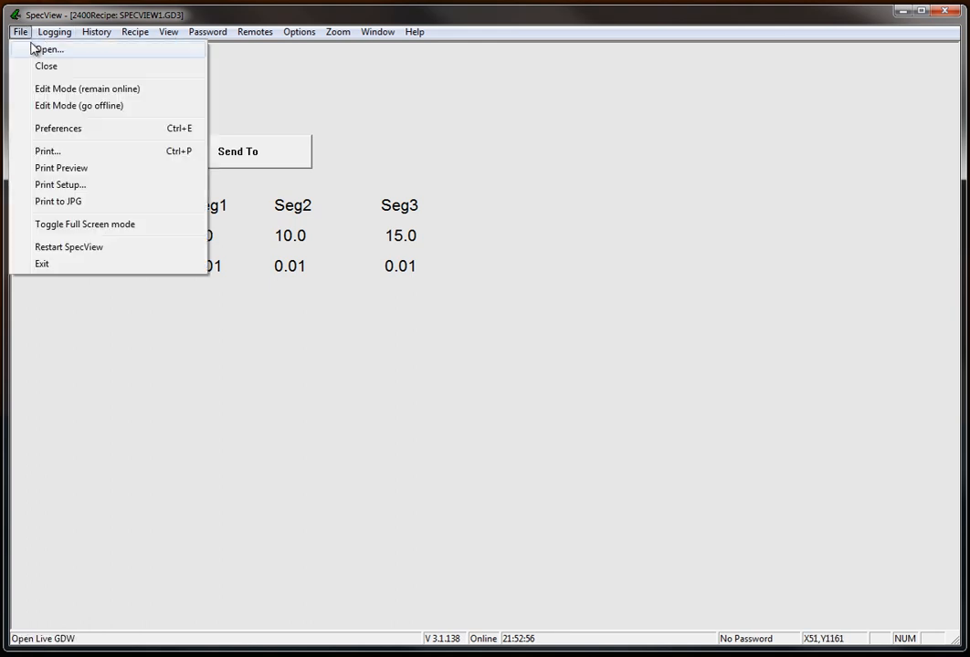
click(85, 107)
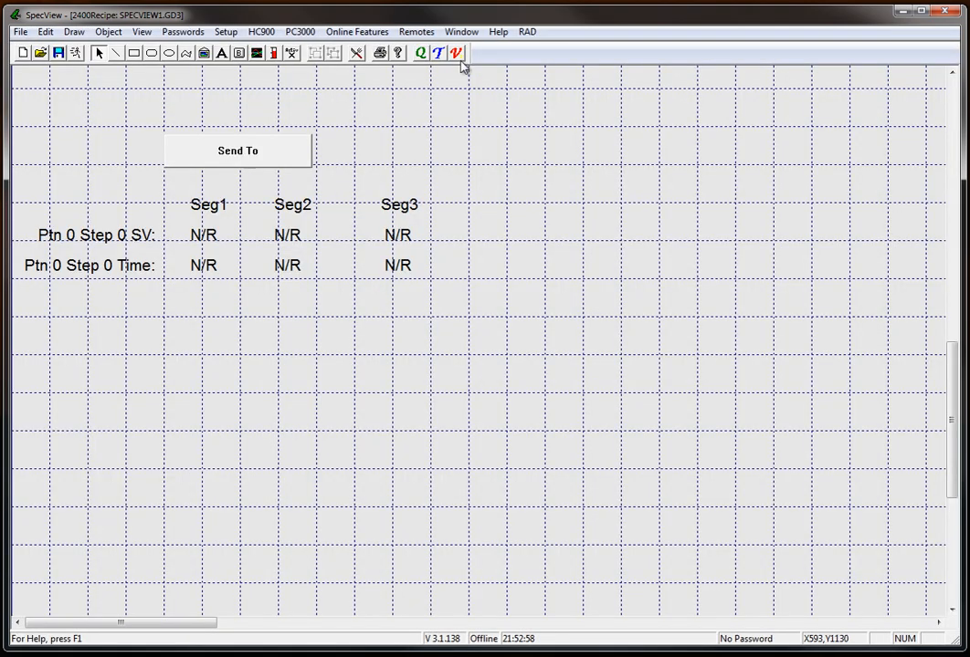
Select the Seg1 SV and Time values in turn to examine which instrument they are linked to.
click(207, 238)
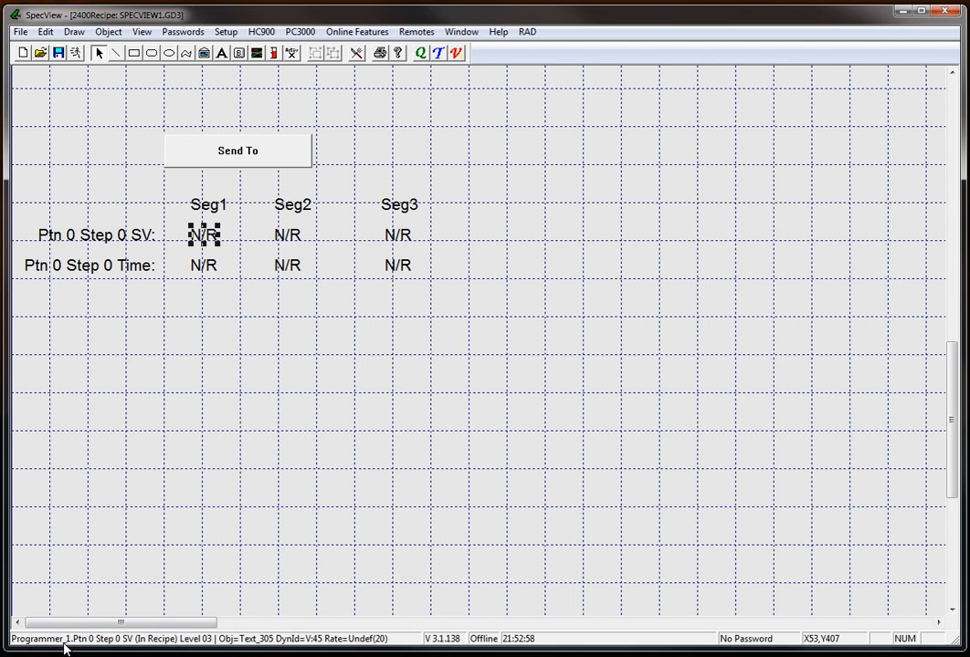
click(203, 268)
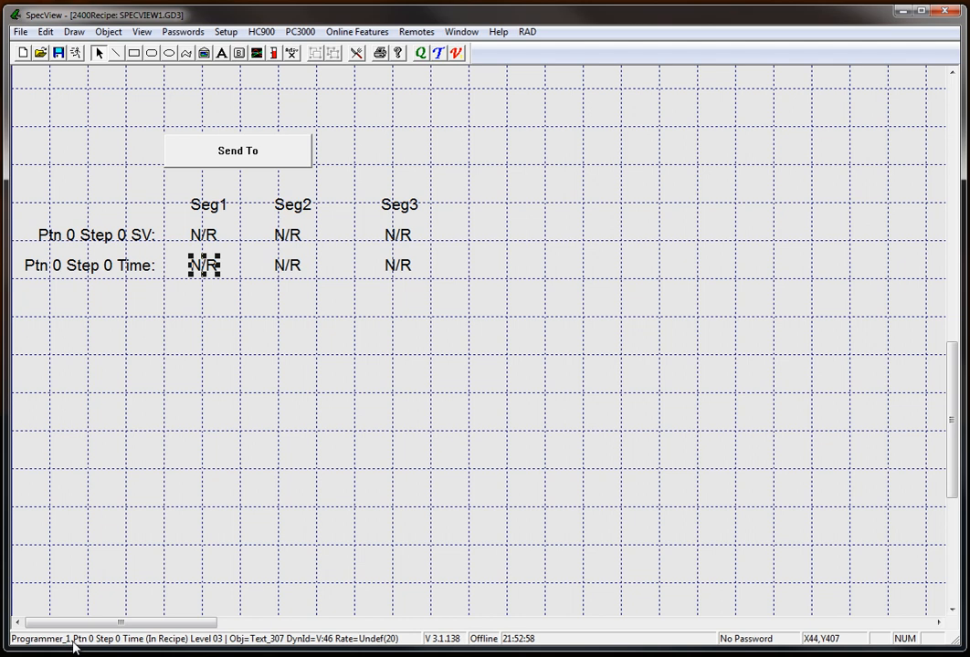
Open the properties of Programmer_1 from the variables list and set its COM port to Virtual.
click(460, 53)
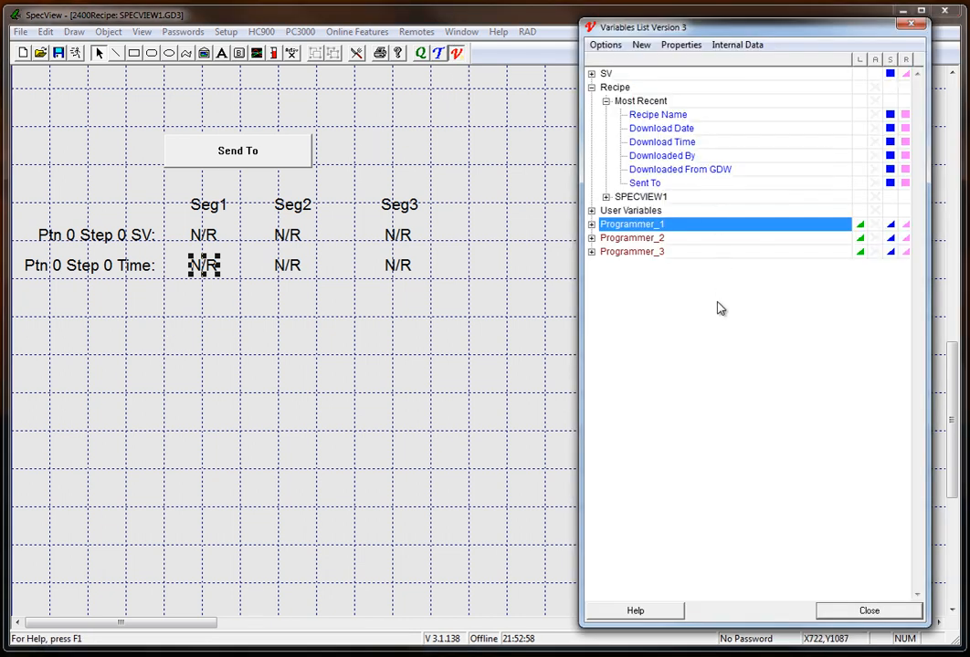
mouse_move(719, 308)
mouse_move(615, 230)
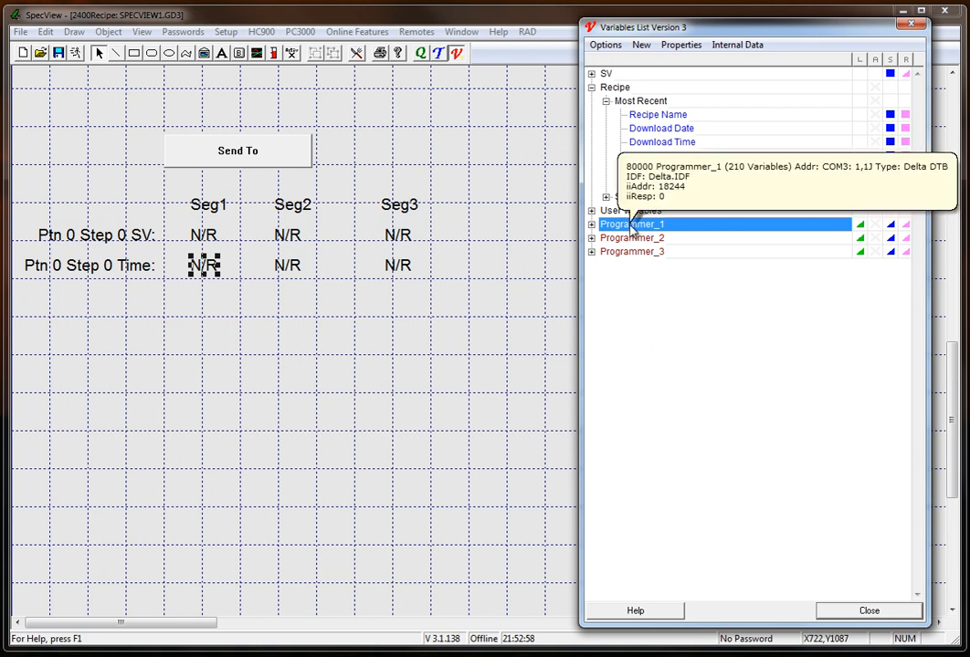
double_click(631, 228)
click(70, 99)
key(Delete)
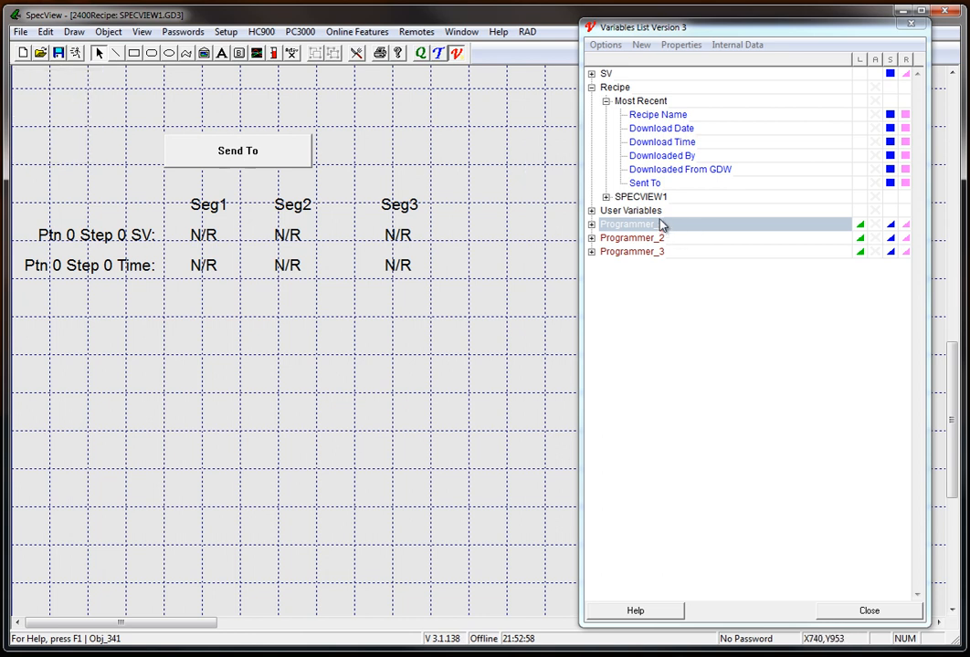
click(687, 46)
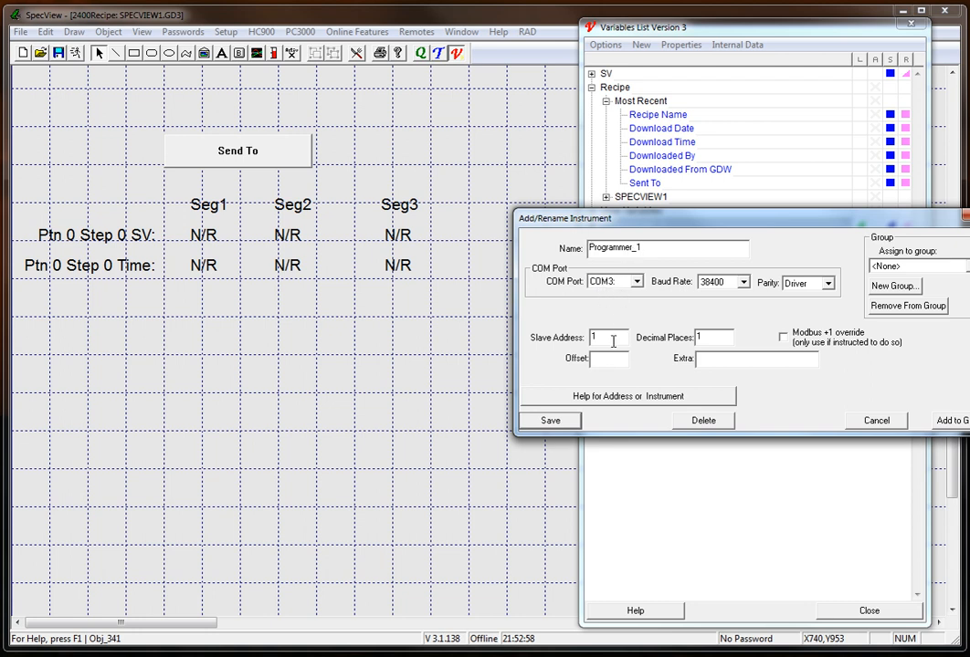
click(637, 283)
click(640, 297)
click(639, 297)
click(640, 297)
click(639, 297)
click(639, 296)
click(639, 297)
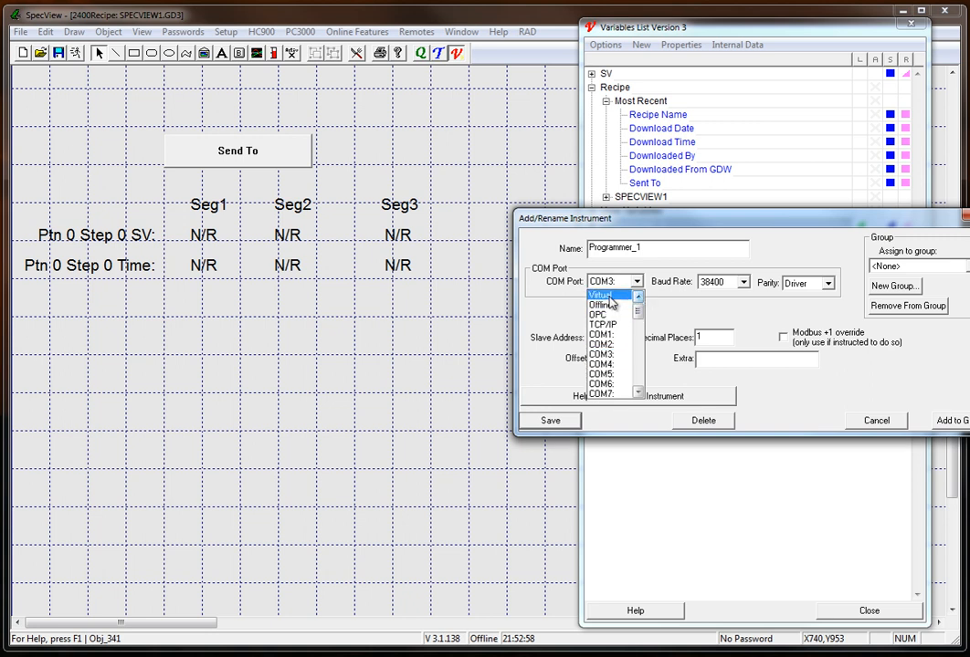
click(609, 300)
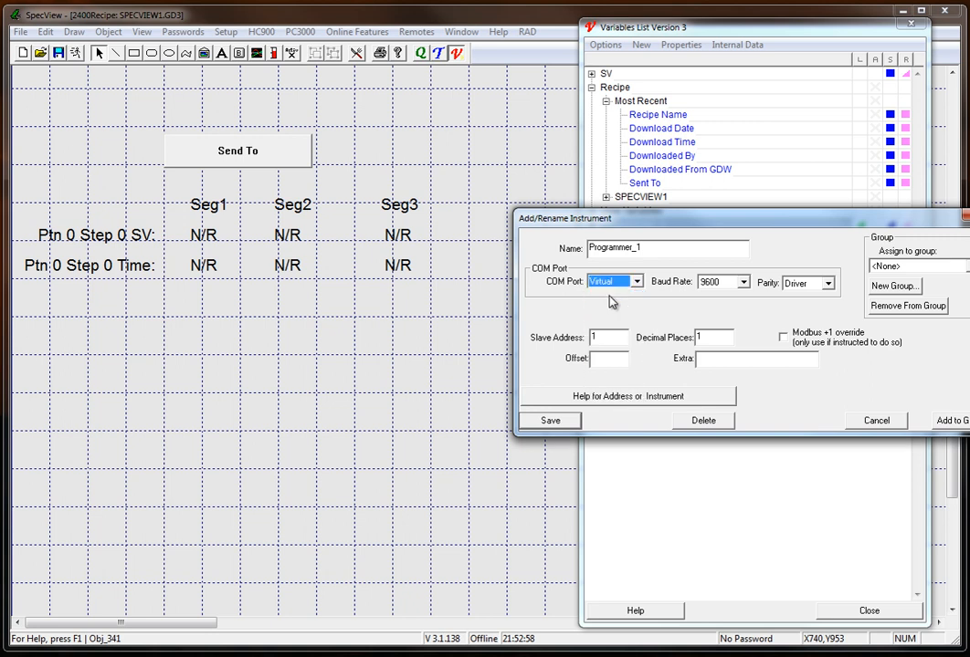
Rename the Programmer_1 instrument as Virtual Programmer, save its settings and close the variables list.
click(649, 248)
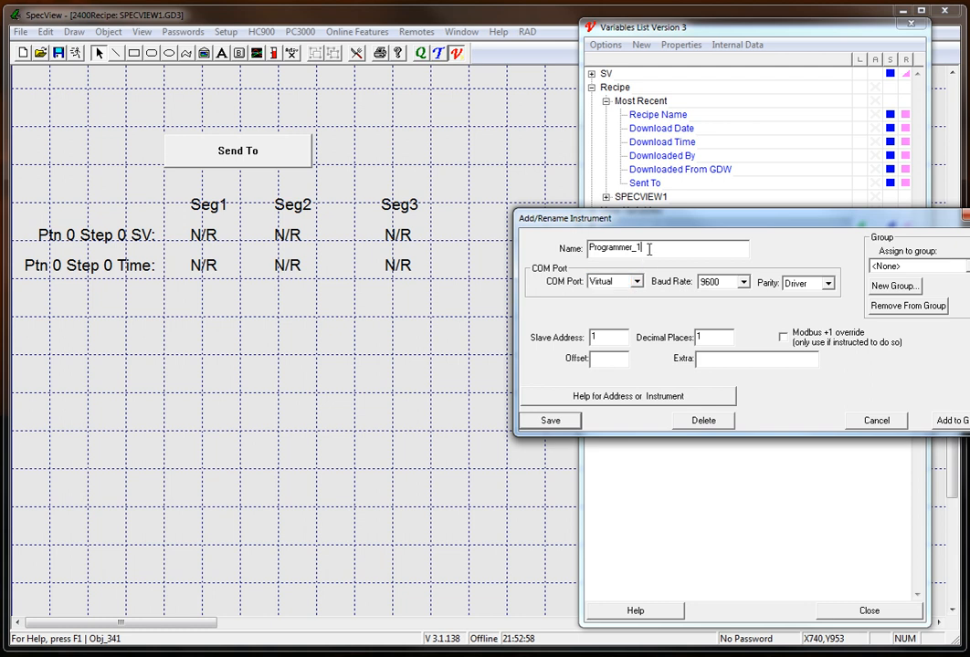
key(BackSpace)
key(BackSpace)
key(Home)
text(Virtual)
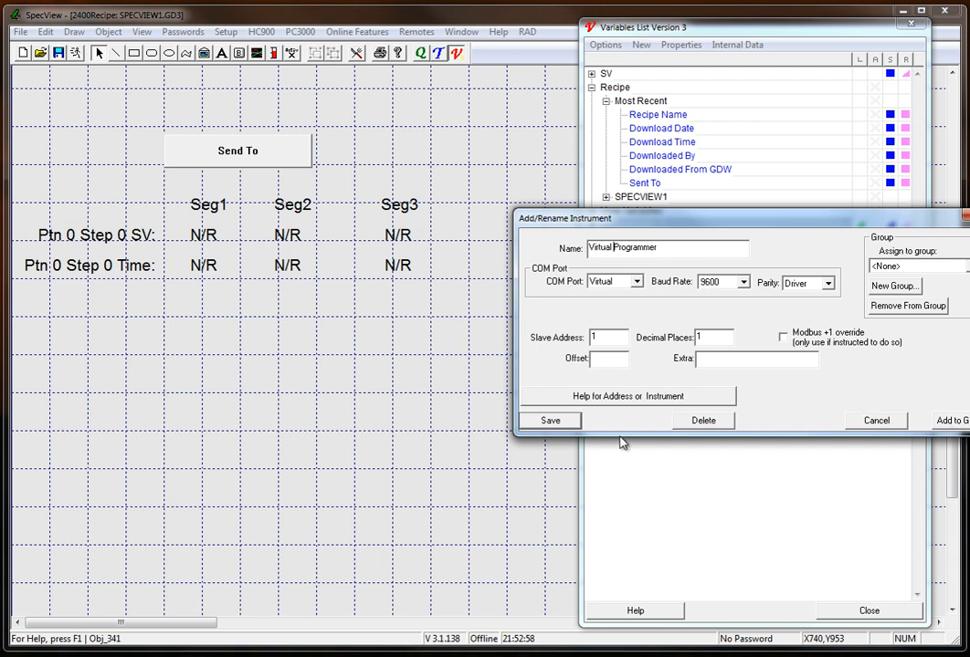
click(550, 421)
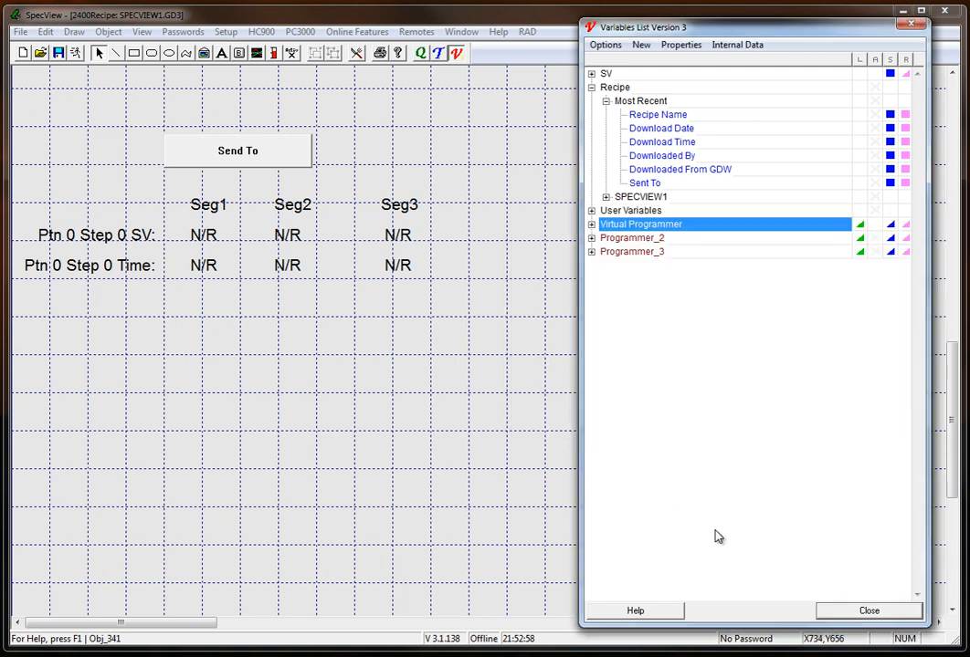
click(858, 613)
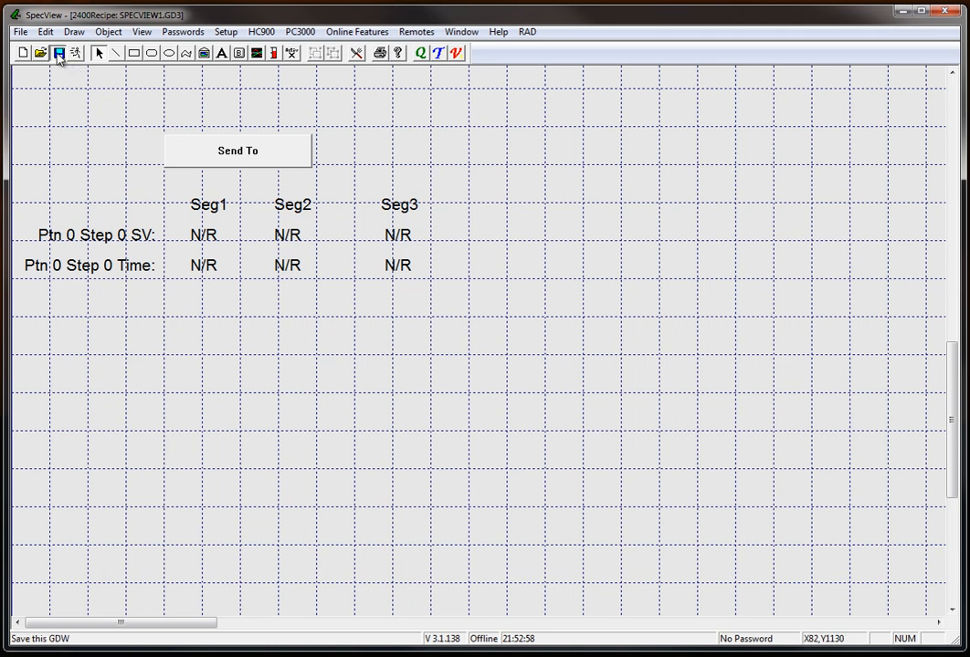
Return the project to runtime mode and open the recipe manager with the screen's Send To button, dismissing the notice.
click(76, 52)
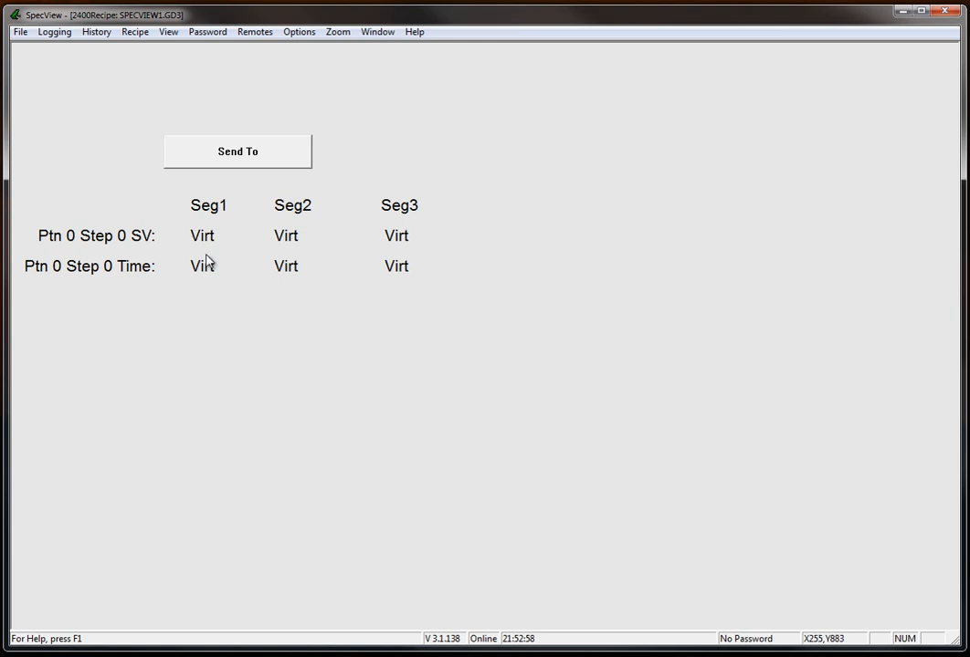
click(255, 156)
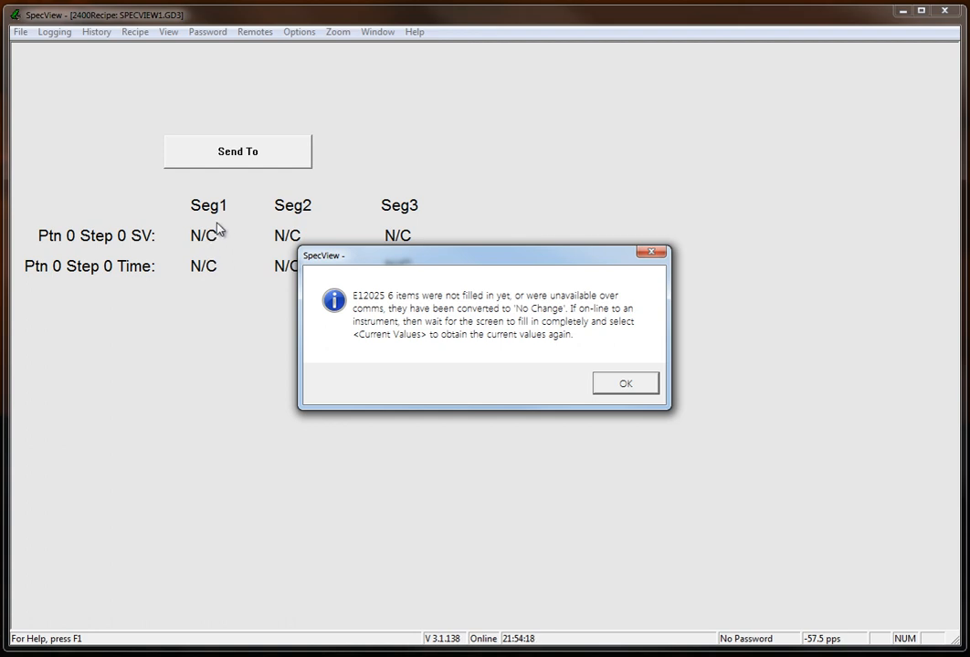
click(626, 385)
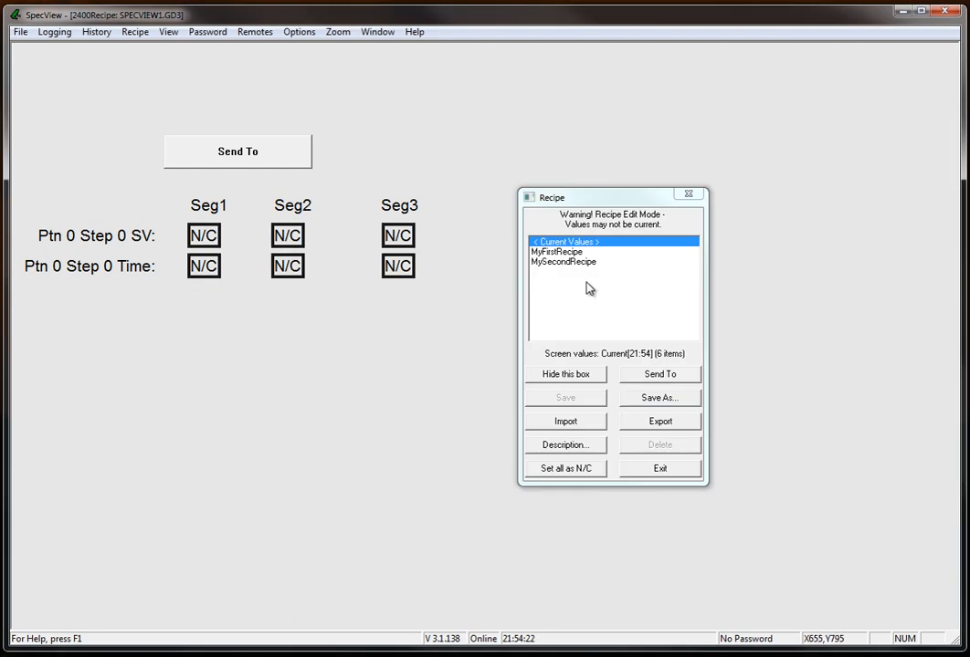
Send MyFirstRecipe from Virtual Programmer to Programmer_2 only.
click(560, 252)
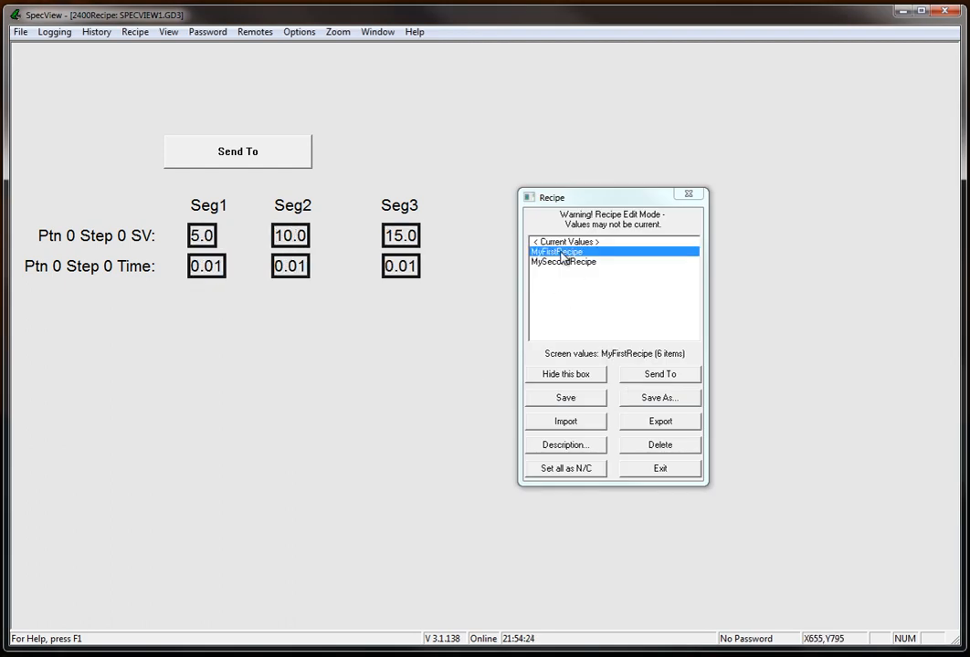
click(658, 375)
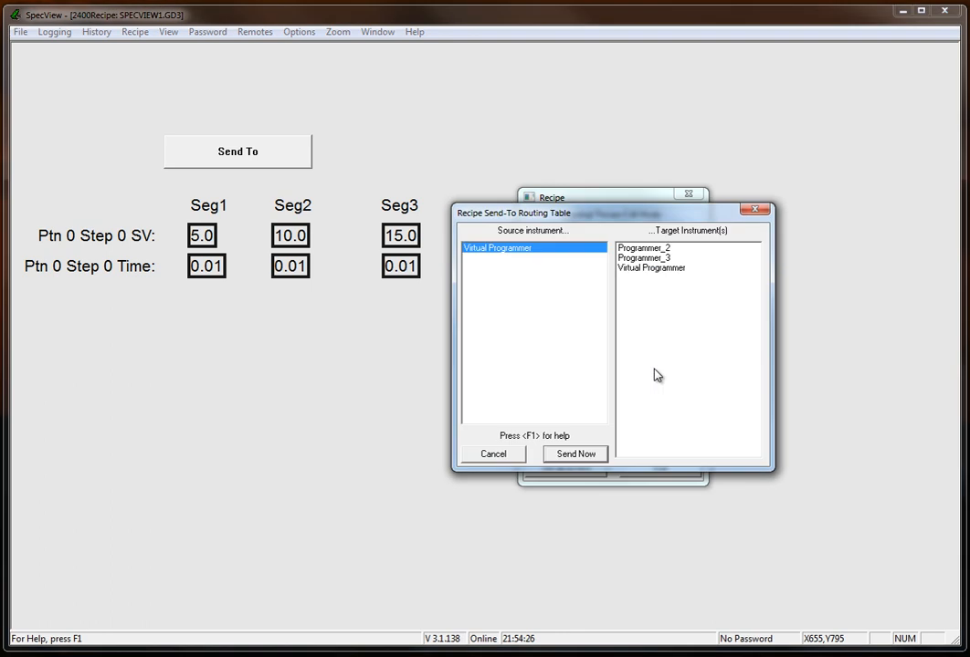
click(658, 248)
click(672, 259)
click(671, 259)
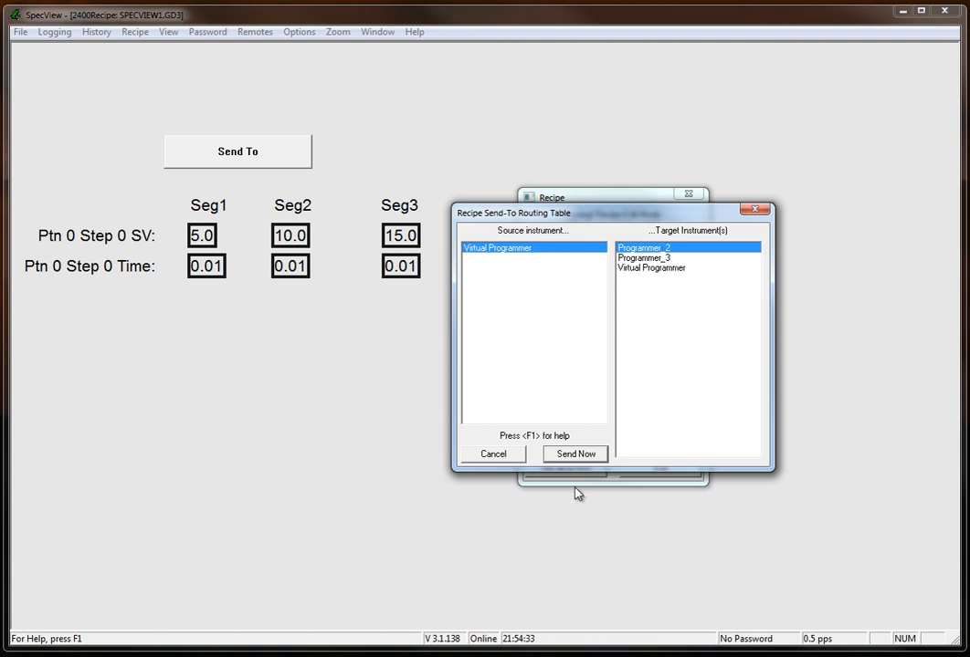
click(582, 457)
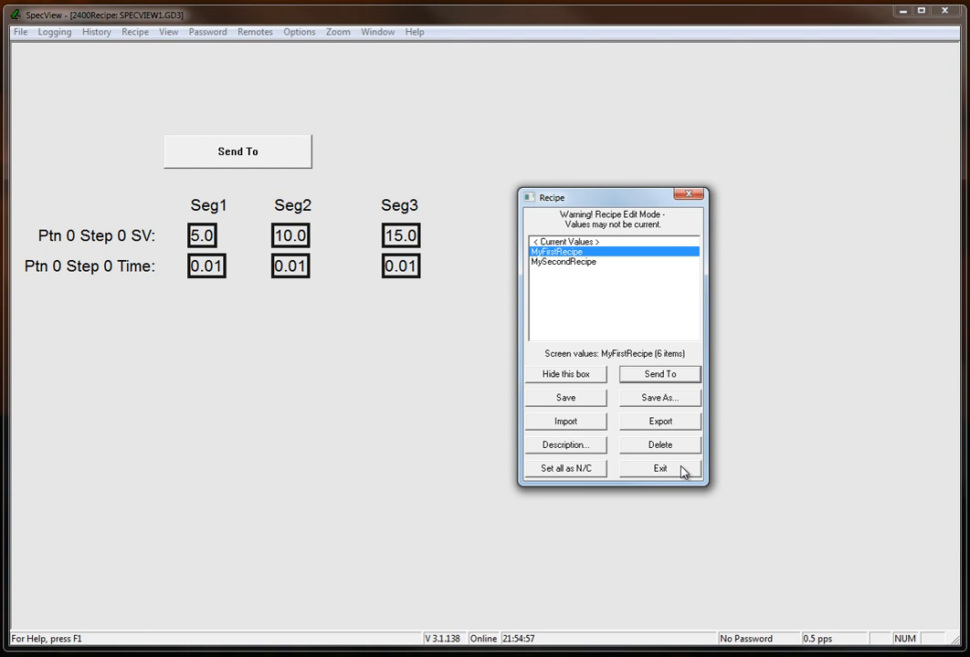
Close the recipe manager and switch the project back to offline edit mode.
click(680, 469)
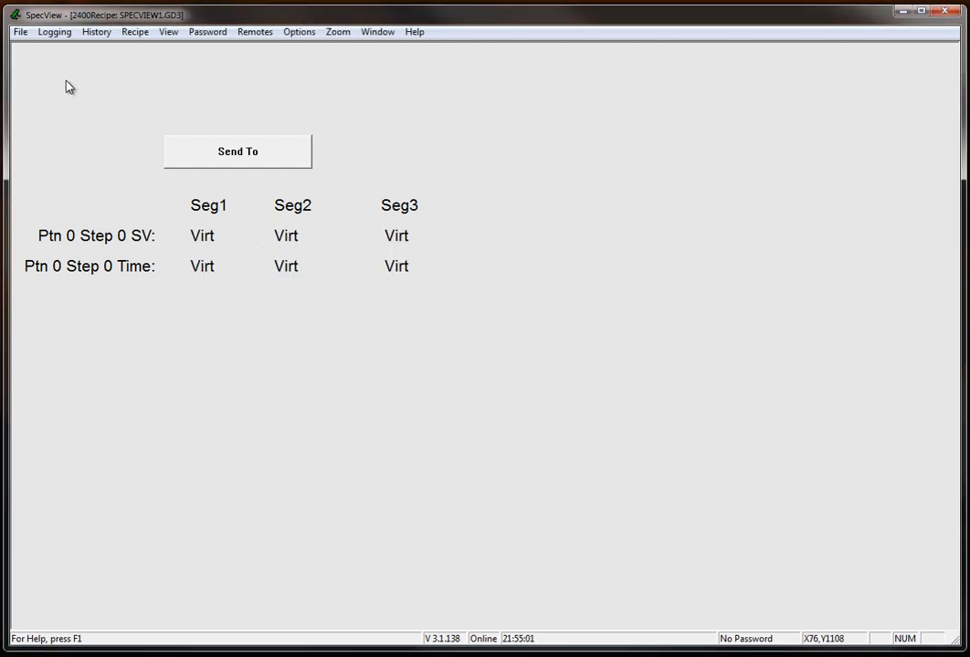
click(20, 32)
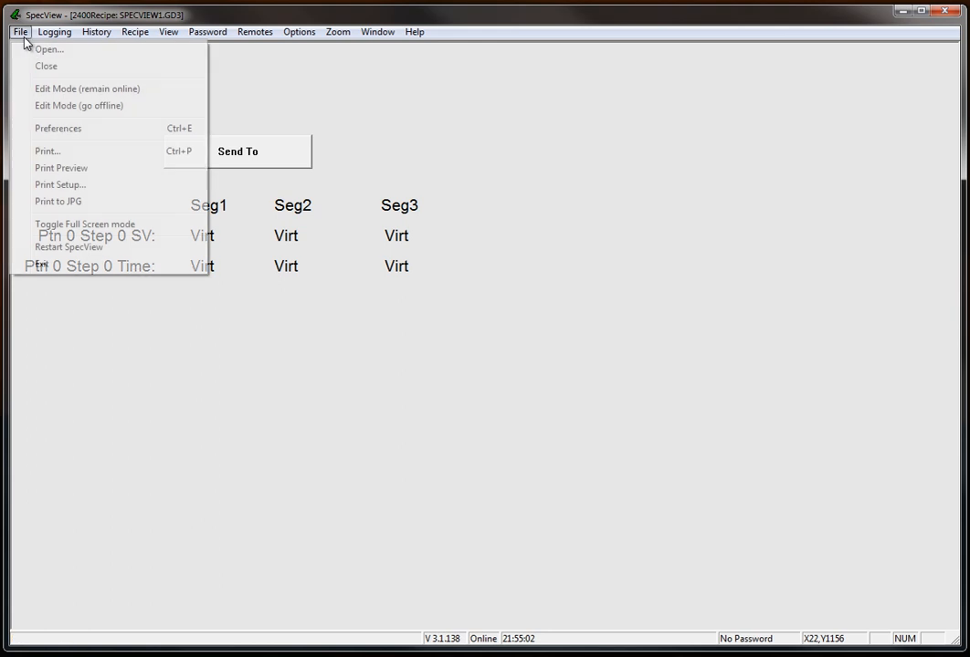
click(78, 106)
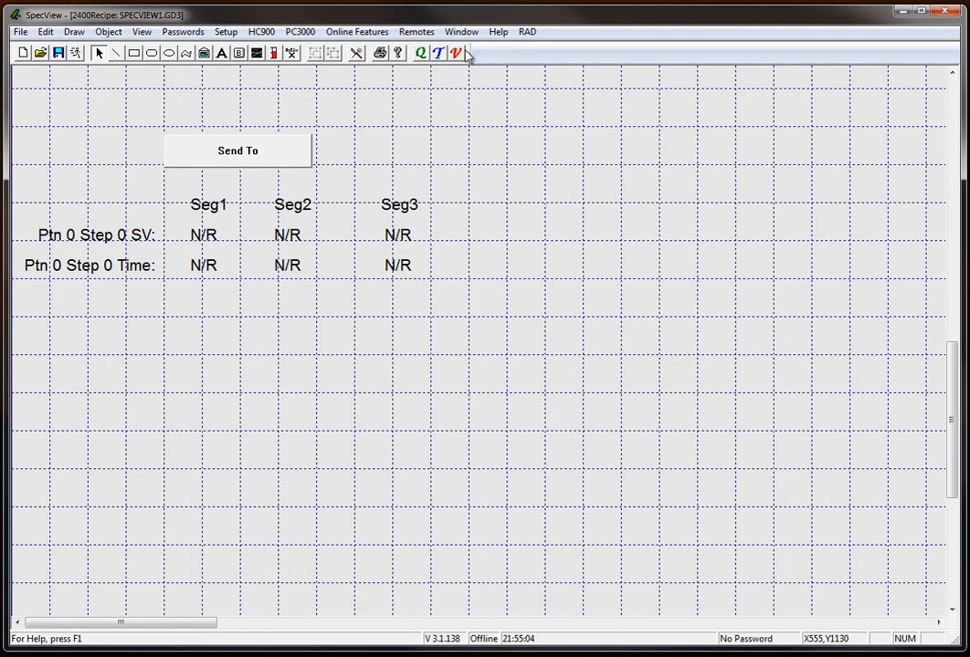
Create a Delta DTB instrument named Programmer_1 with 1 decimal place, and close the new instruments list.
click(456, 53)
click(440, 53)
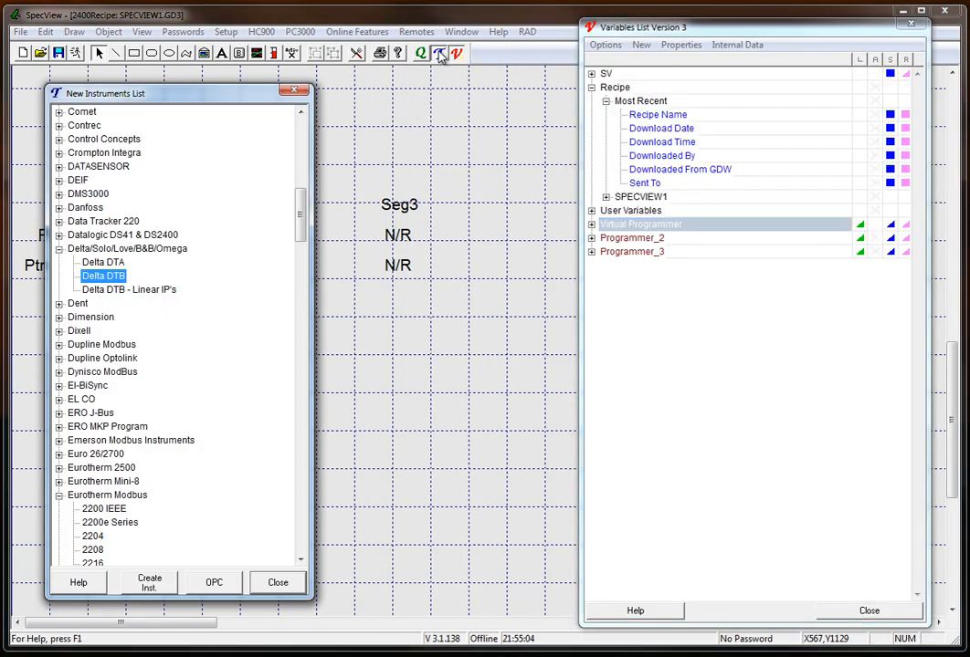
double_click(103, 276)
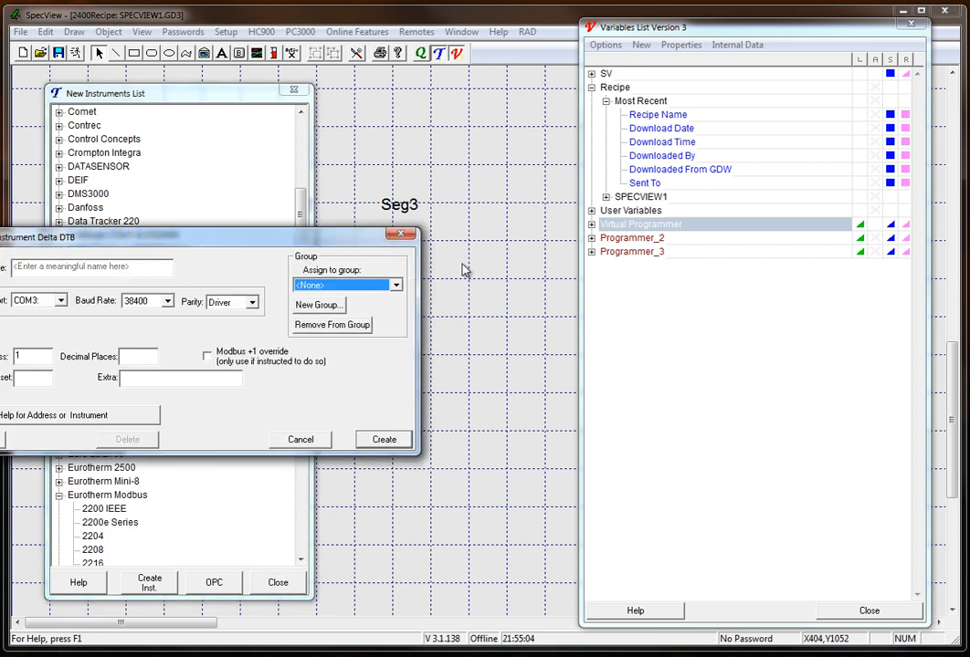
click(143, 268)
text(Programmer_1)
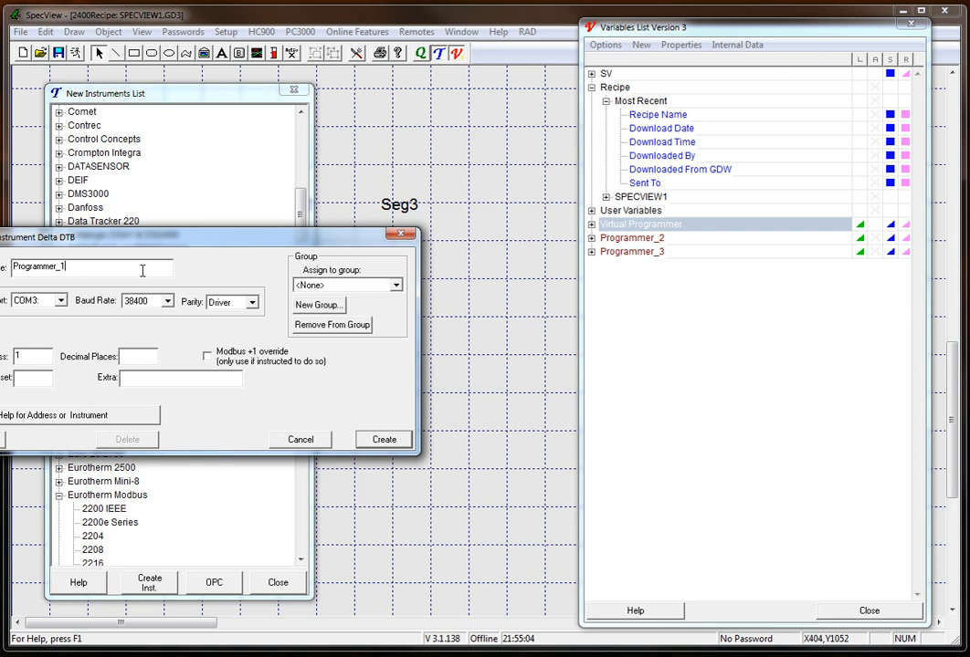
click(146, 356)
text(1)
click(384, 440)
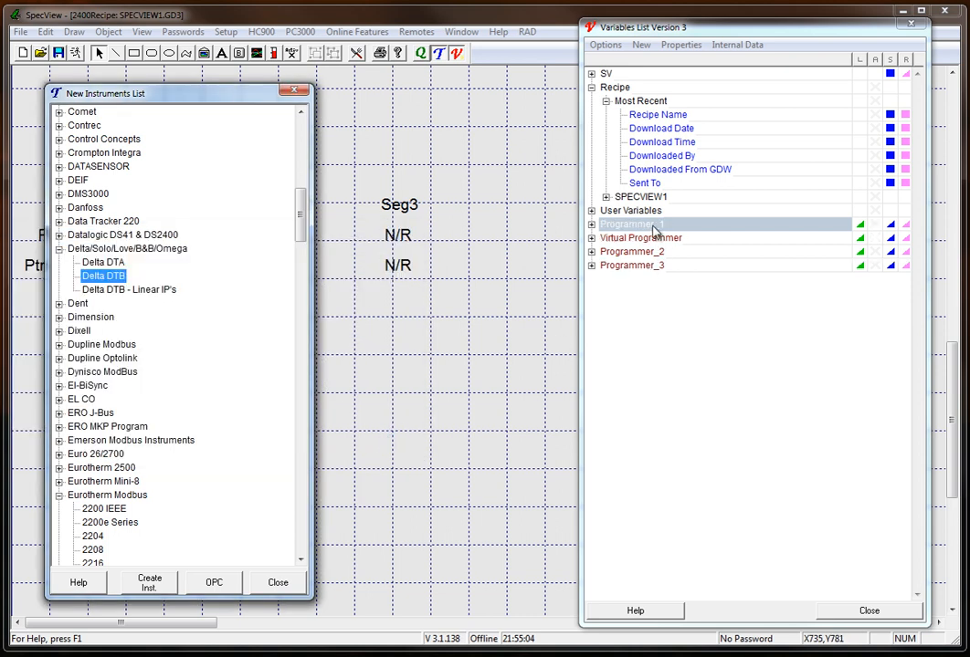
click(278, 583)
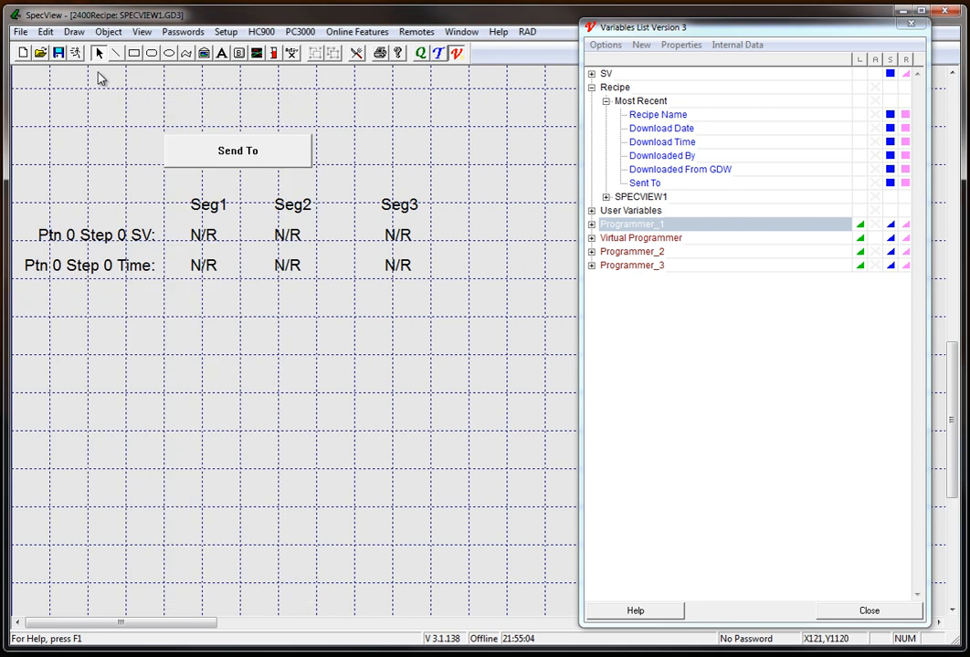
Switch the project to runtime mode and bring up the recipe manager from the recipe screen, acknowledging the notice.
click(77, 53)
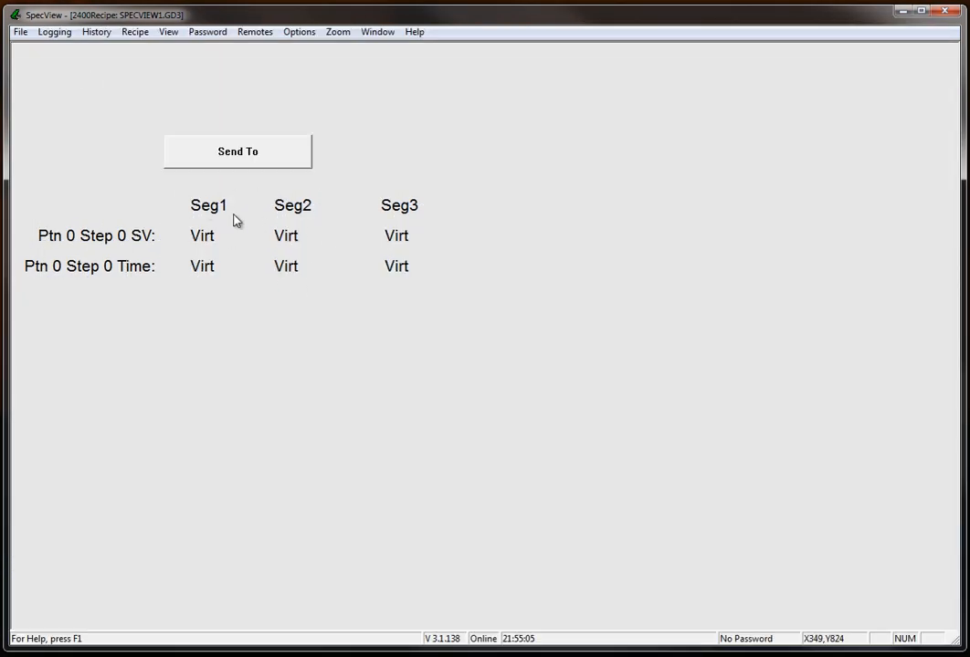
click(270, 159)
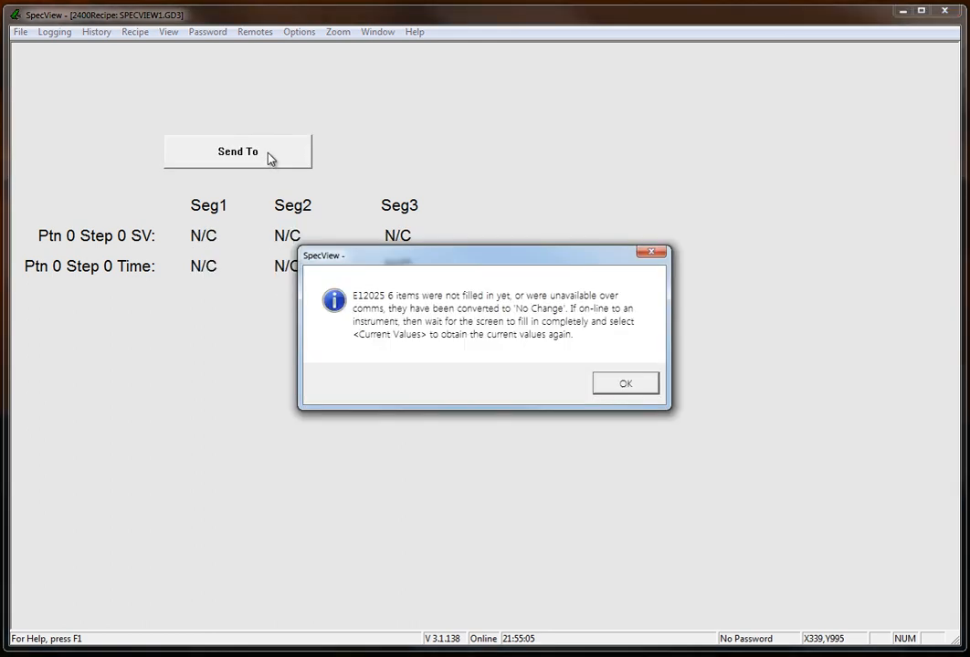
click(626, 383)
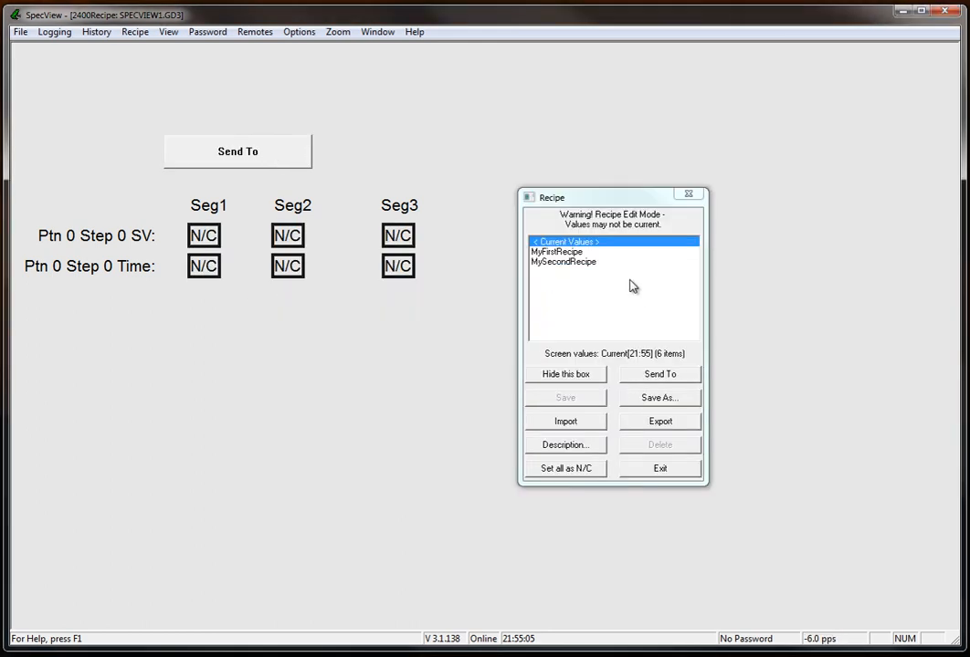
Send MyFirstRecipe from Virtual Programmer to Programmer_1, Programmer_2 and Programmer_3.
click(581, 253)
click(687, 375)
click(678, 250)
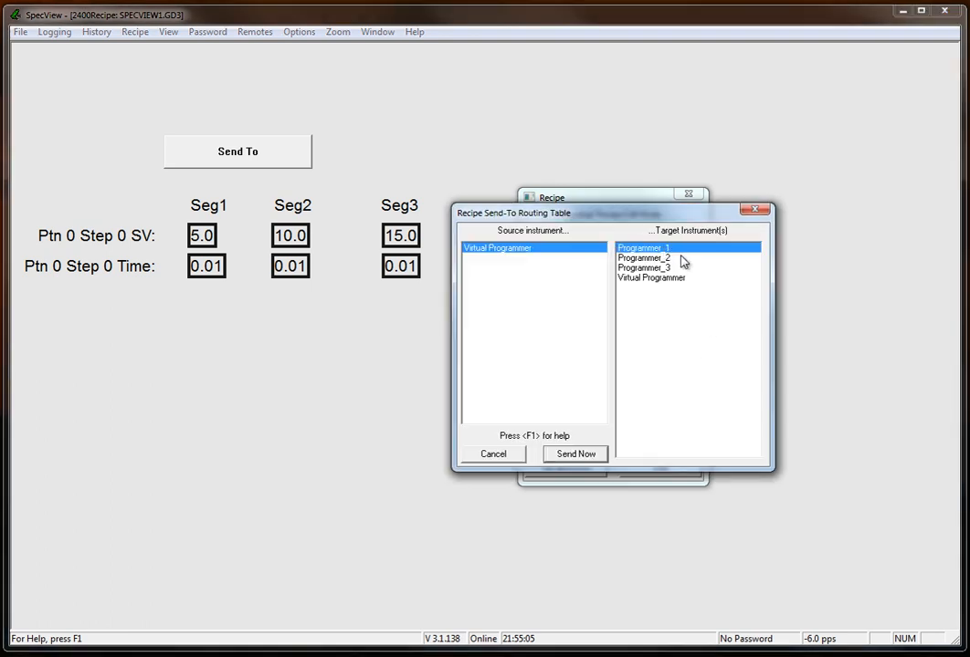
ctrl+click(670, 258)
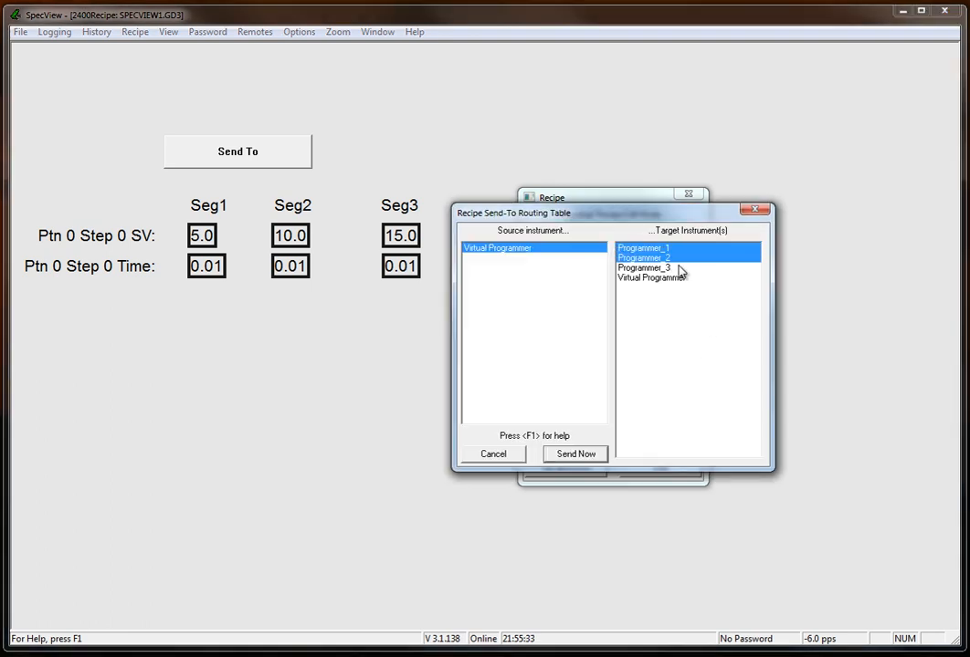
ctrl+click(672, 268)
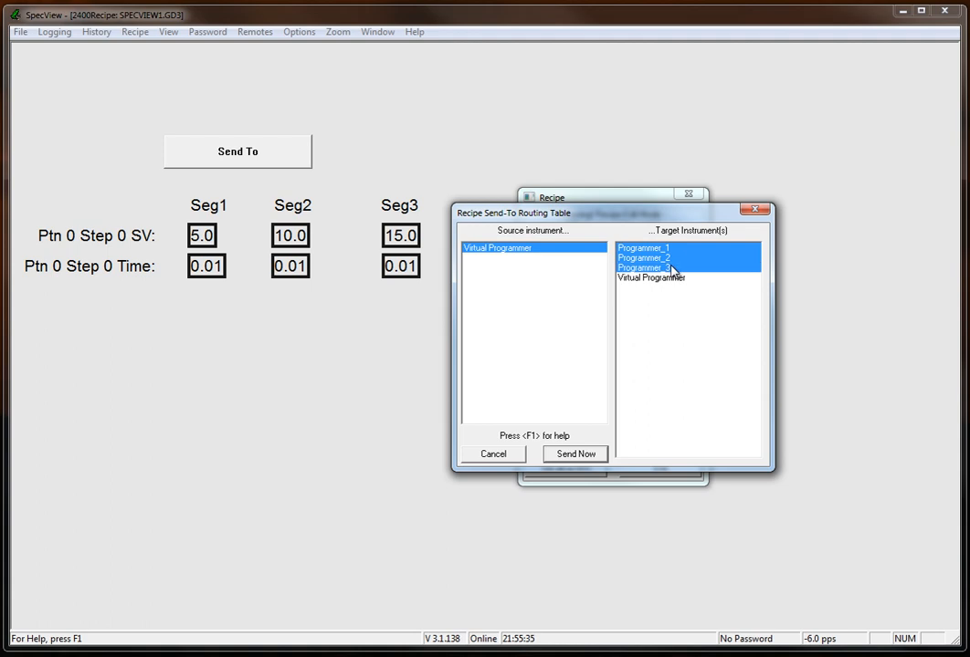
click(575, 454)
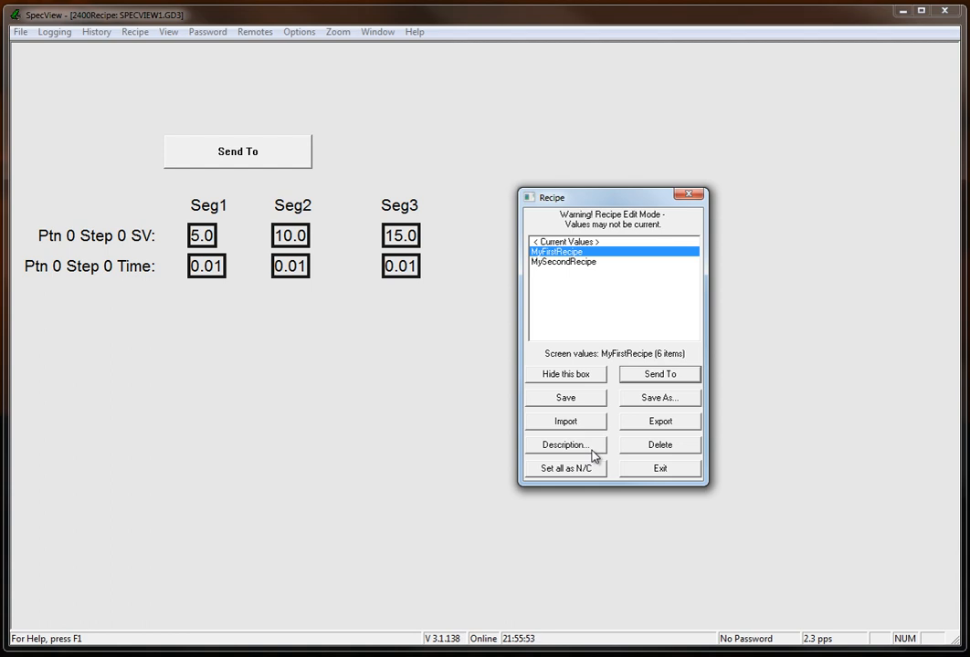
Review the source and target instruments in the recipe send-to routing table for MyFirstRecipe, and leave it without sending.
click(657, 374)
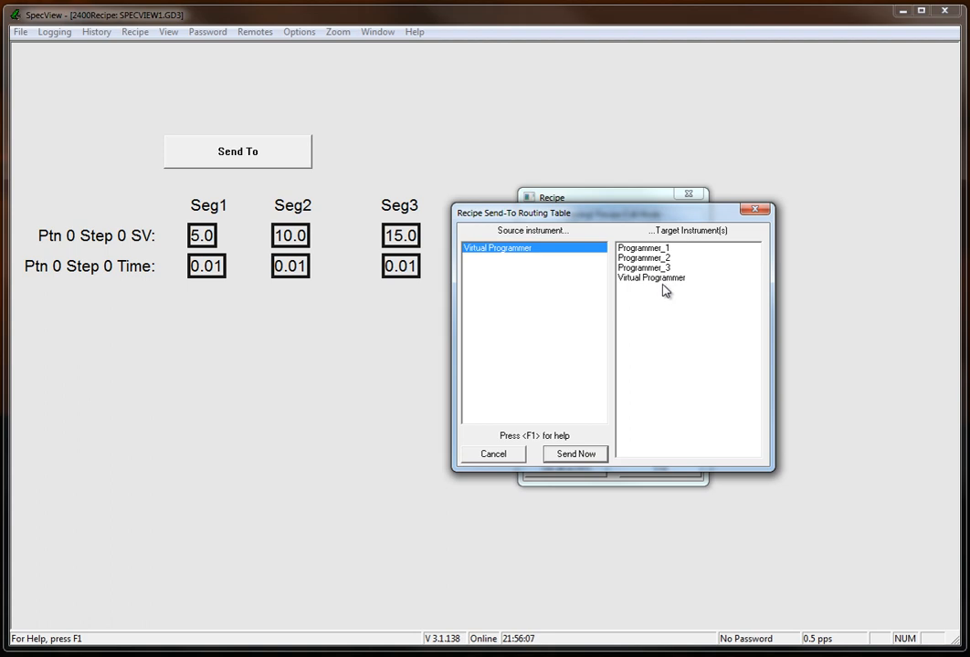
click(508, 456)
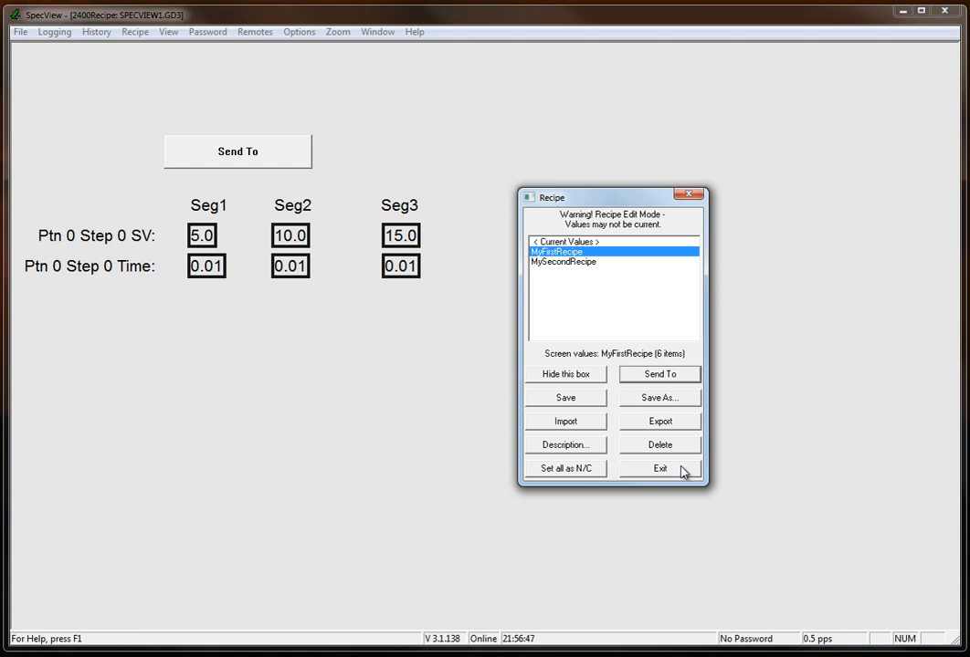
click(647, 376)
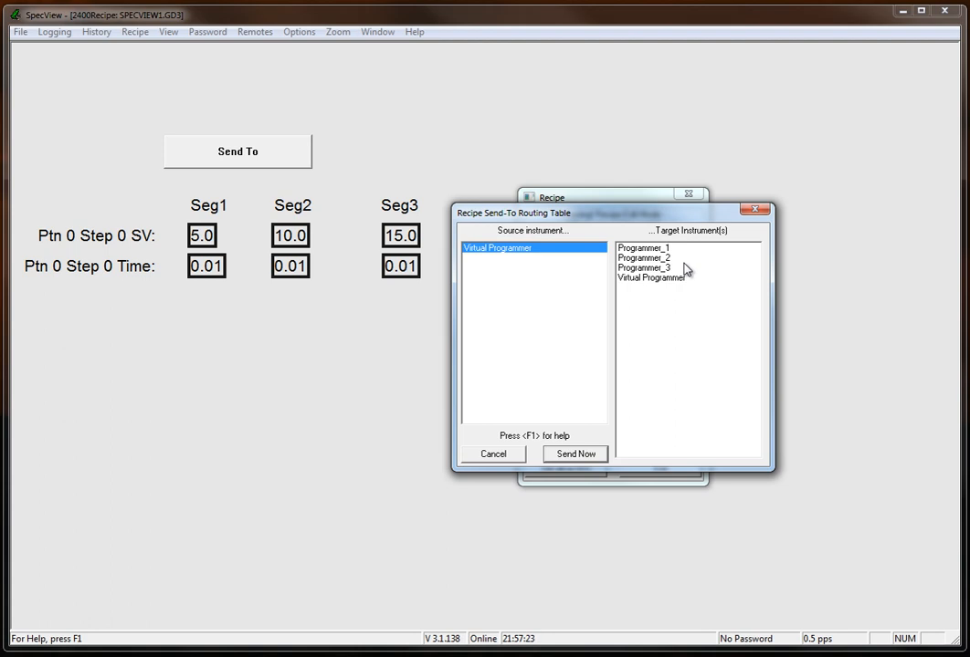
click(509, 459)
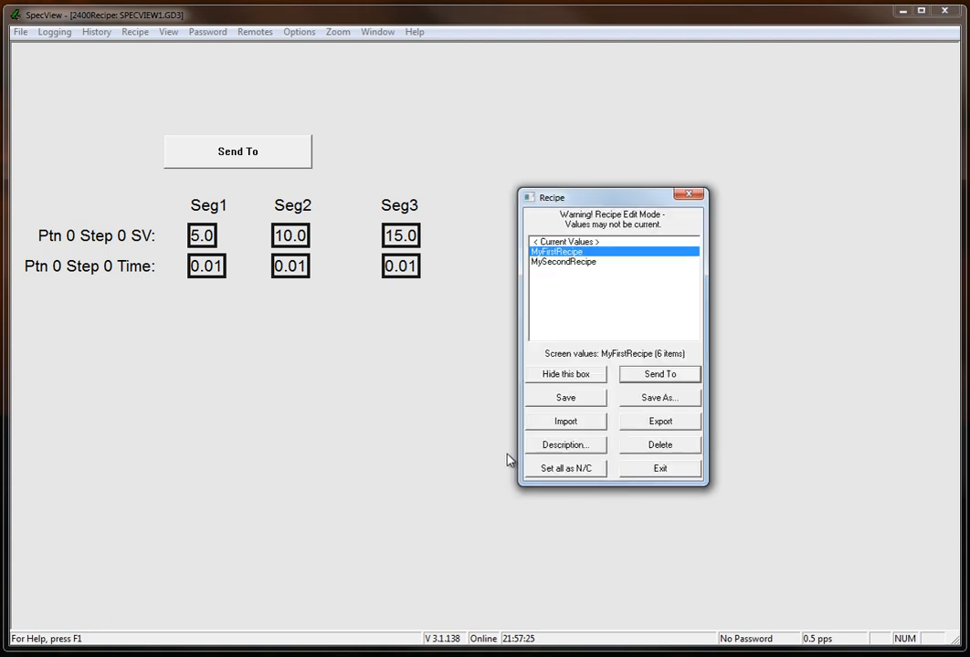